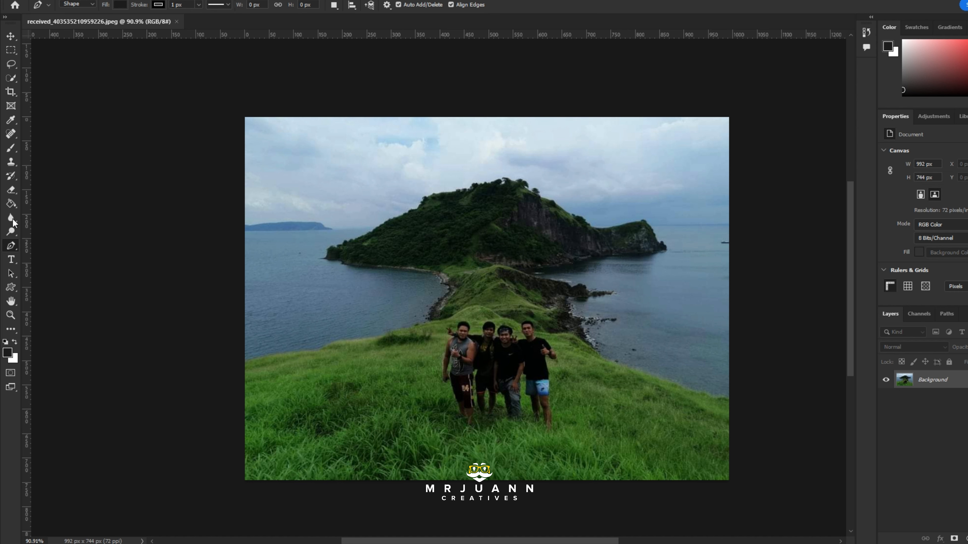
- Draw an ellipse shape about 1180 × 761 px covering the island and foreground of the photo
{"action": "left_click", "coordinate": [10, 286]}
{"action": "left_click", "coordinate": [46, 298]}
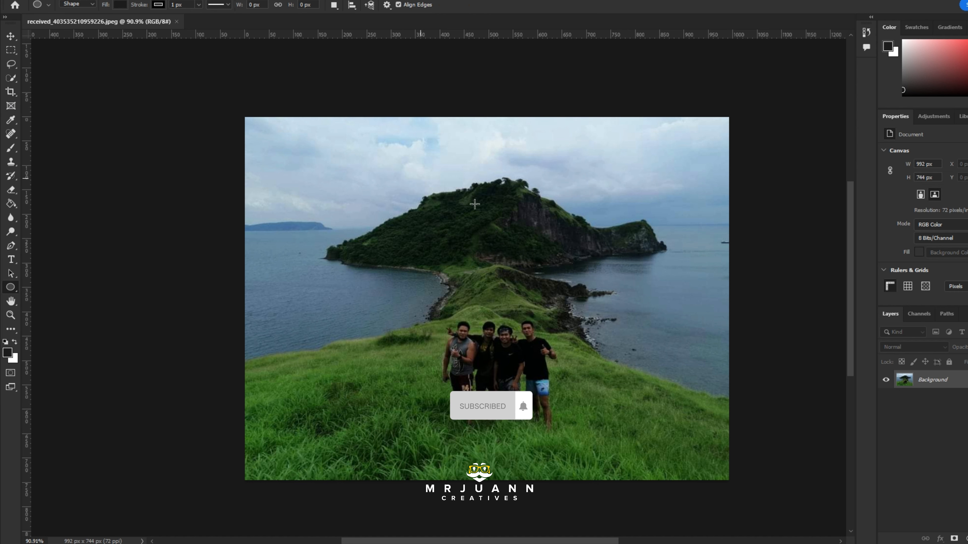
{"action": "left_click_drag", "start_coordinate": [233, 230], "coordinate": [810, 504]}
{"action": "key", "text": "v"}
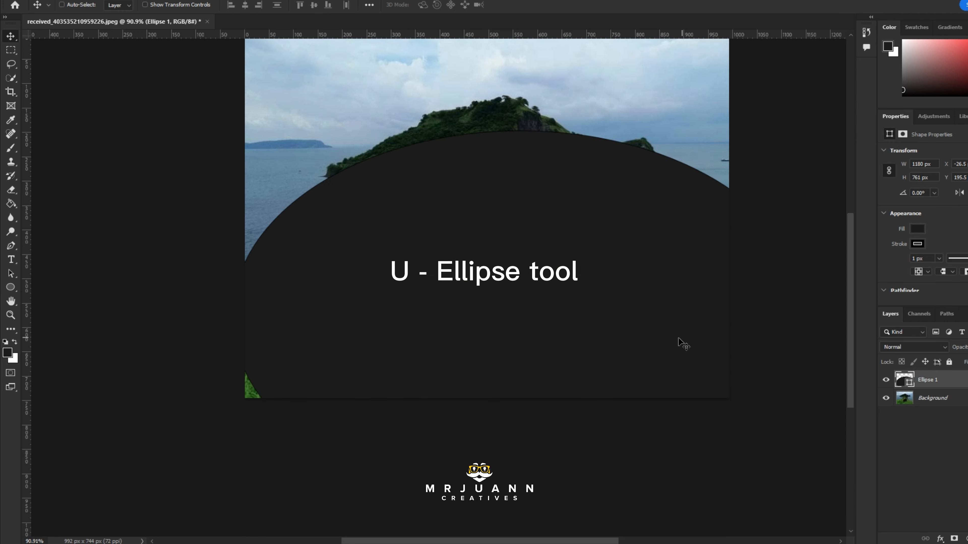
- Scale the ellipse to about 131% (1548 × 998 px) and move it down so its upper arc crosses the island
{"action": "key", "text": "ctrl+t"}
{"action": "left_click_drag", "start_coordinate": [605, 245], "coordinate": [577, 258]}
{"action": "left_click_drag", "start_coordinate": [958, 350], "coordinate": [930, 350]}
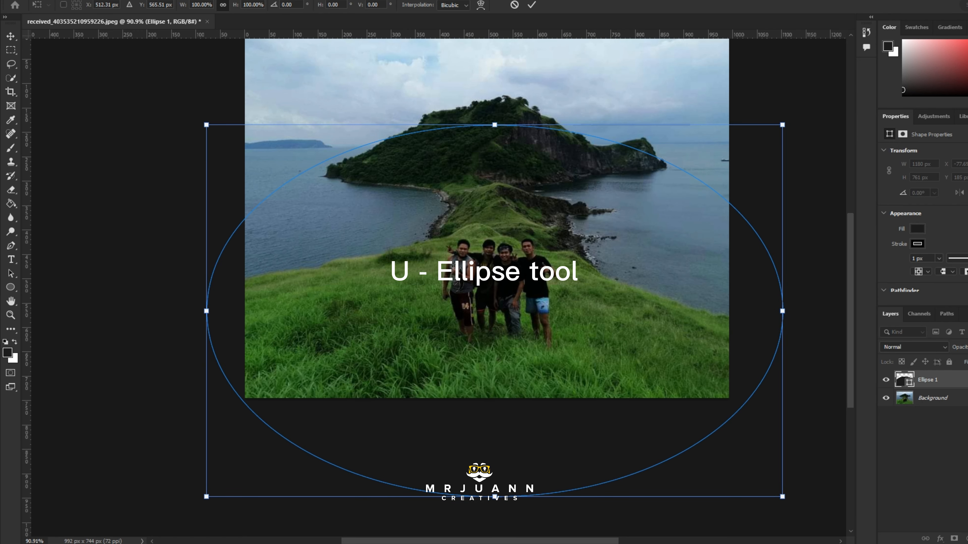
{"action": "left_click_drag", "start_coordinate": [781, 311], "coordinate": [843, 310]}
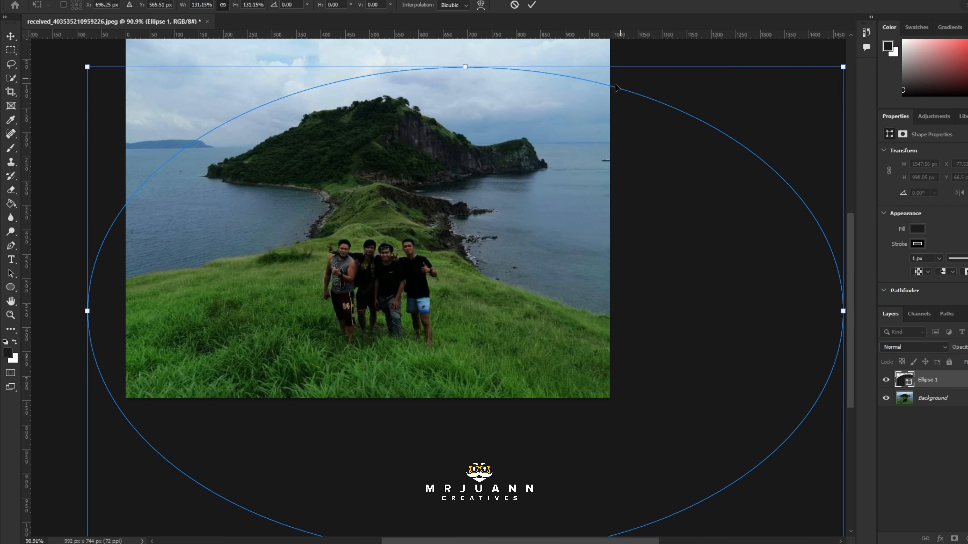
{"action": "left_click_drag", "start_coordinate": [609, 89], "coordinate": [536, 165]}
{"action": "left_click_drag", "start_coordinate": [484, 398], "coordinate": [495, 307]}
{"action": "scroll", "coordinate": [494, 324], "scroll_direction": "down", "scroll_amount": 2}
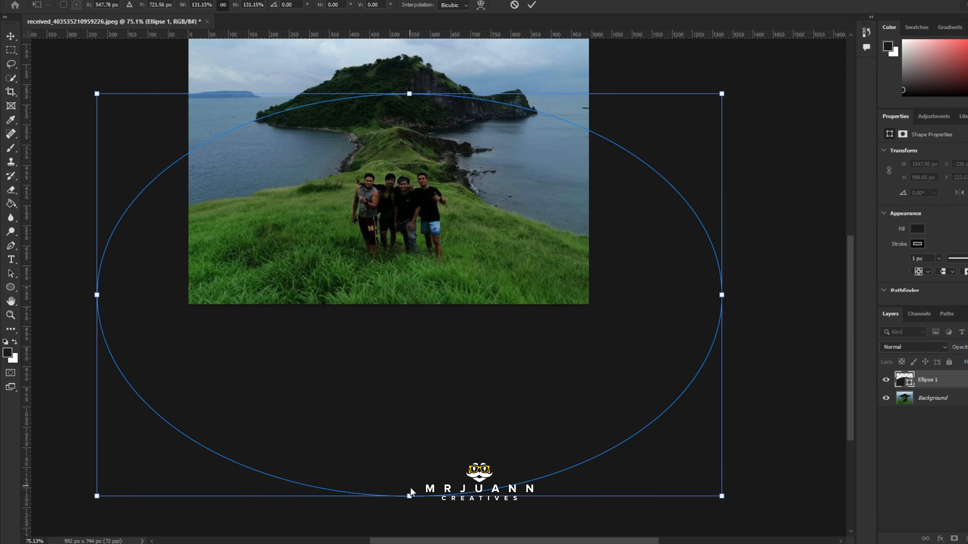
- Flatten the ellipse to about 641 px high, keeping its upper arc across the sea horizon and island
{"action": "left_click_drag", "start_coordinate": [410, 495], "coordinate": [409, 346]}
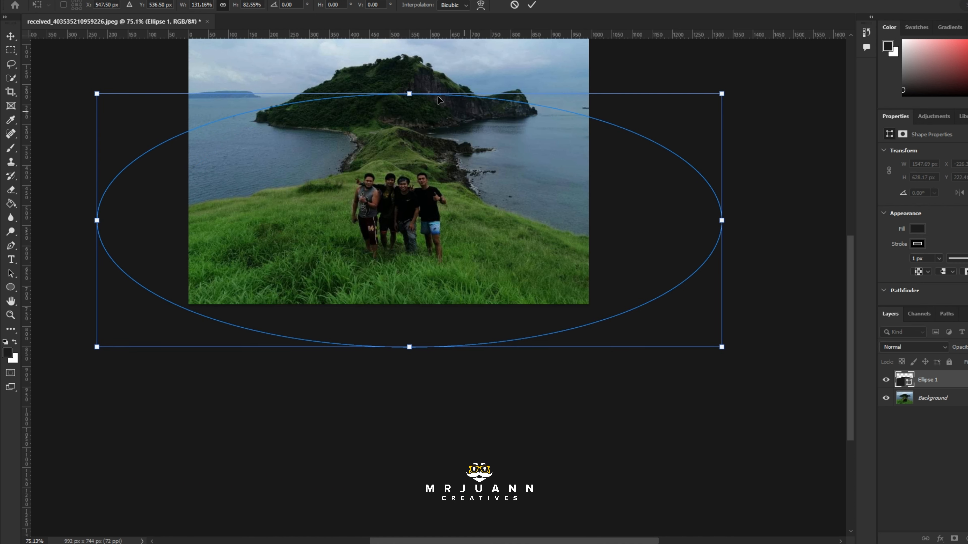
{"action": "mouse_move", "coordinate": [409, 94]}
{"action": "left_mouse_down"}
{"action": "mouse_move", "coordinate": [410, 68]}
{"action": "mouse_move", "coordinate": [409, 89]}
{"action": "left_mouse_up"}
{"action": "scroll", "coordinate": [560, 314], "scroll_direction": "up", "scroll_amount": 4}
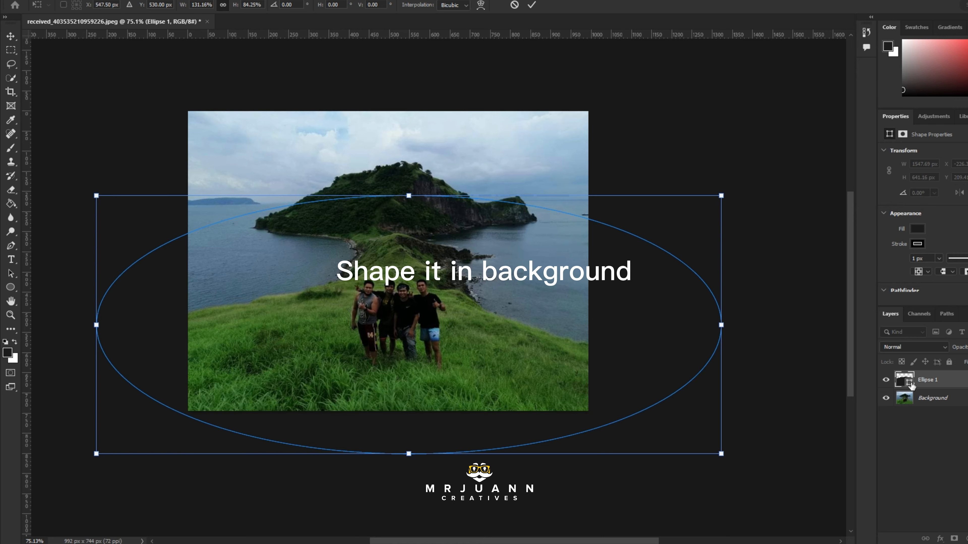
- Load the ellipse as a selection and extend it along the mountain and headland outline with the Quick Selection tool
{"action": "left_click", "coordinate": [910, 383], "text": "ctrl"}
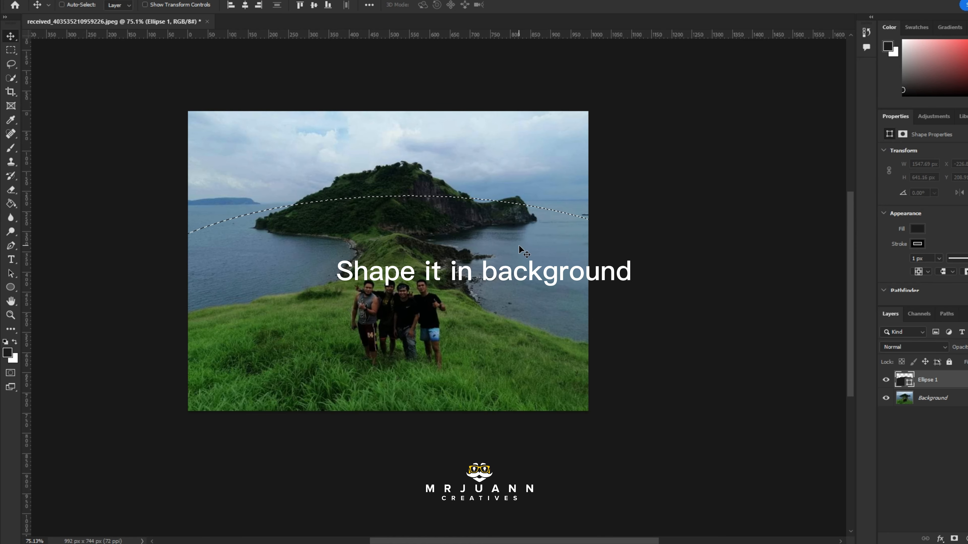
{"action": "scroll", "coordinate": [385, 195], "scroll_direction": "up", "scroll_amount": 6}
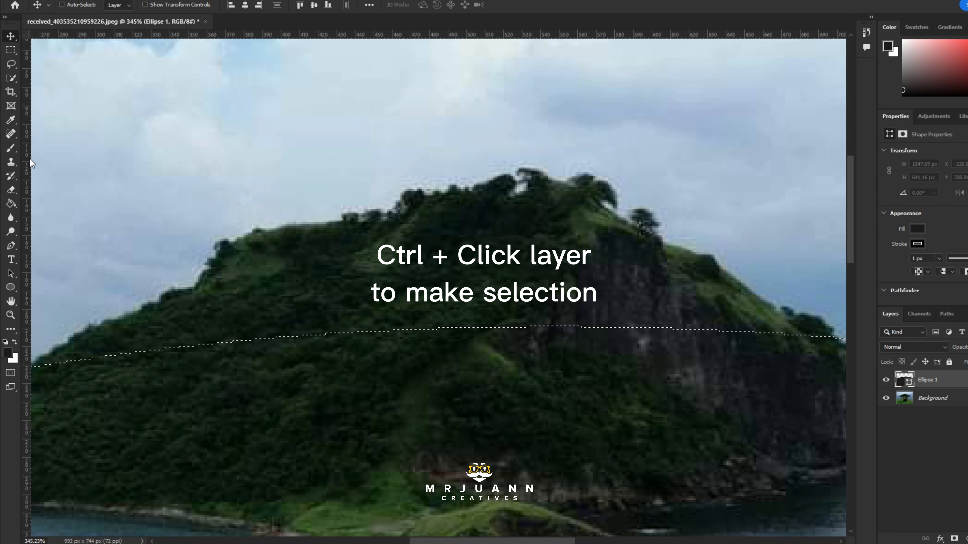
{"action": "left_click", "coordinate": [11, 78]}
{"action": "left_click_drag", "start_coordinate": [154, 350], "coordinate": [253, 298]}
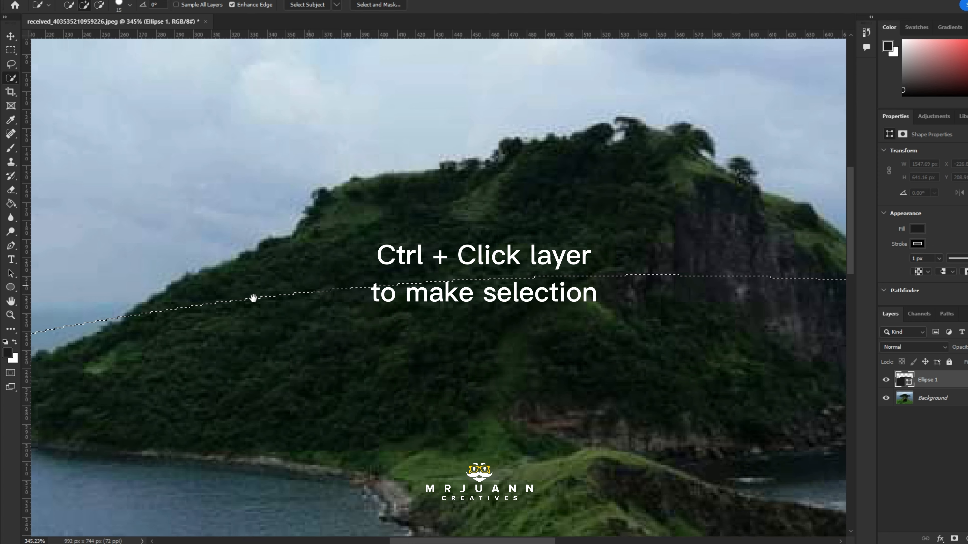
{"action": "left_click_drag", "start_coordinate": [146, 327], "coordinate": [199, 298], "text": "alt"}
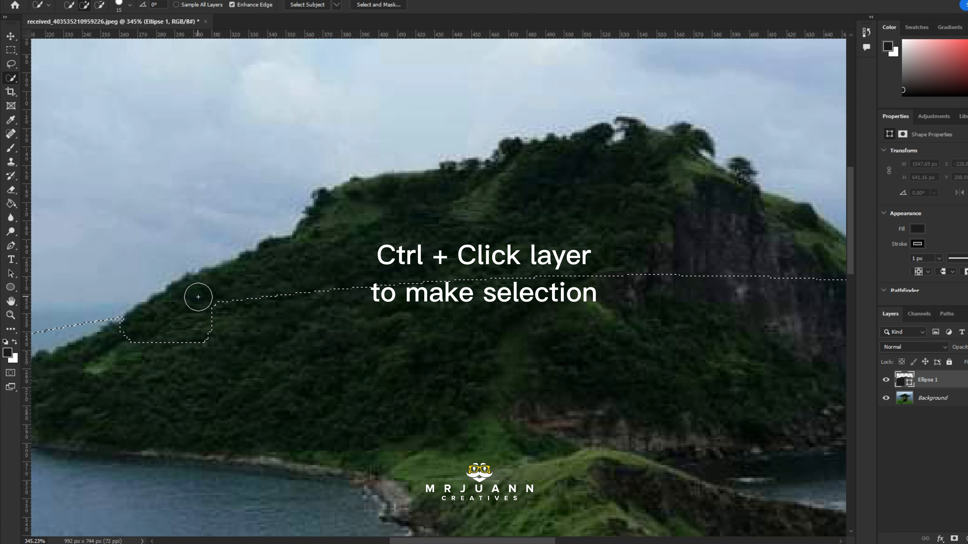
{"action": "mouse_move", "coordinate": [119, 348]}
{"action": "left_mouse_down", "text": "alt"}
{"action": "mouse_move", "coordinate": [249, 277]}
{"action": "mouse_move", "coordinate": [170, 307]}
{"action": "mouse_move", "coordinate": [229, 315]}
{"action": "mouse_move", "coordinate": [348, 236]}
{"action": "mouse_move", "coordinate": [538, 157]}
{"action": "mouse_move", "coordinate": [546, 264]}
{"action": "mouse_move", "coordinate": [617, 280]}
{"action": "mouse_move", "coordinate": [273, 294]}
{"action": "left_mouse_up", "text": "alt"}
{"action": "mouse_move", "coordinate": [323, 224]}
{"action": "left_mouse_down"}
{"action": "mouse_move", "coordinate": [555, 322]}
{"action": "mouse_move", "coordinate": [261, 342]}
{"action": "left_mouse_up"}
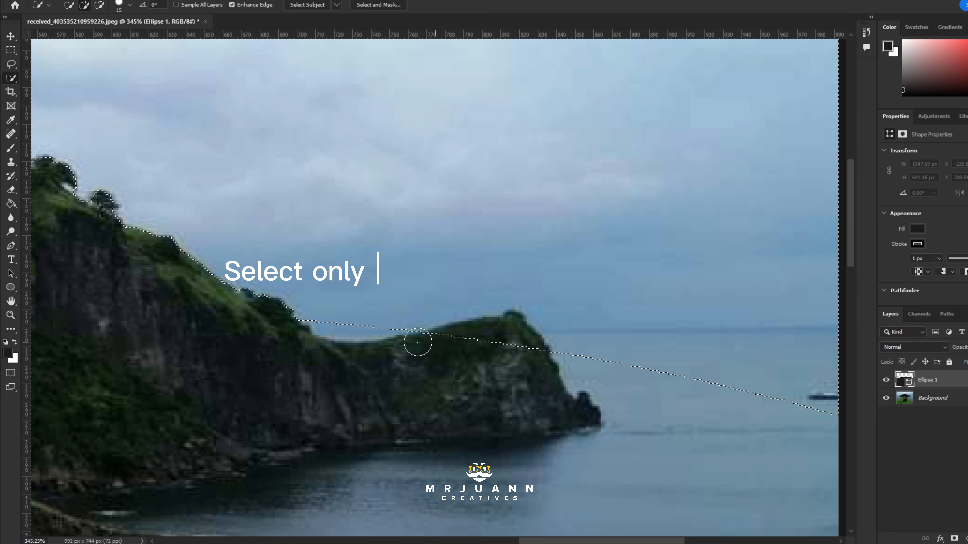
{"action": "scroll", "coordinate": [425, 348], "scroll_direction": "down", "scroll_amount": 6}
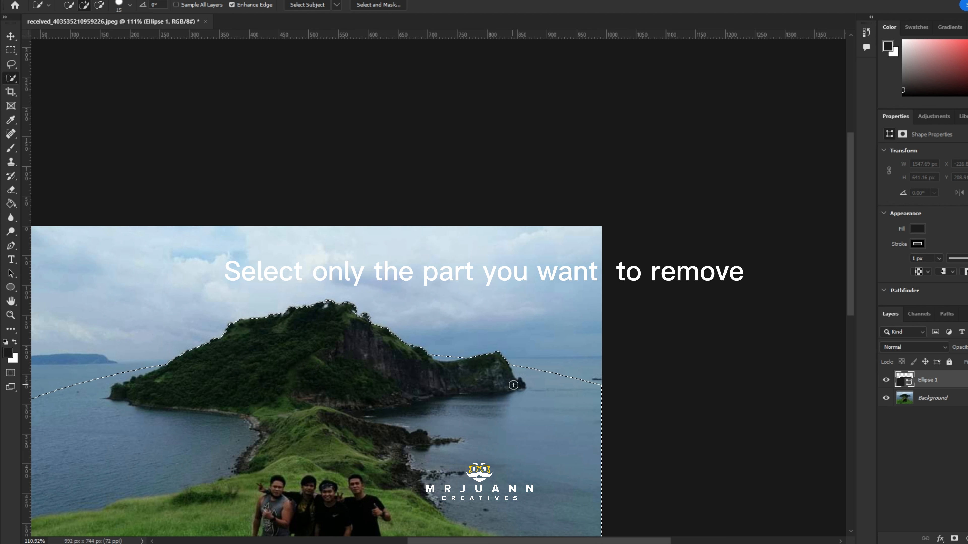
- Copy the selected landscape from the Background to its own layer, delete the ellipse layers and hide the Background
{"action": "key", "text": "ctrl+j"}
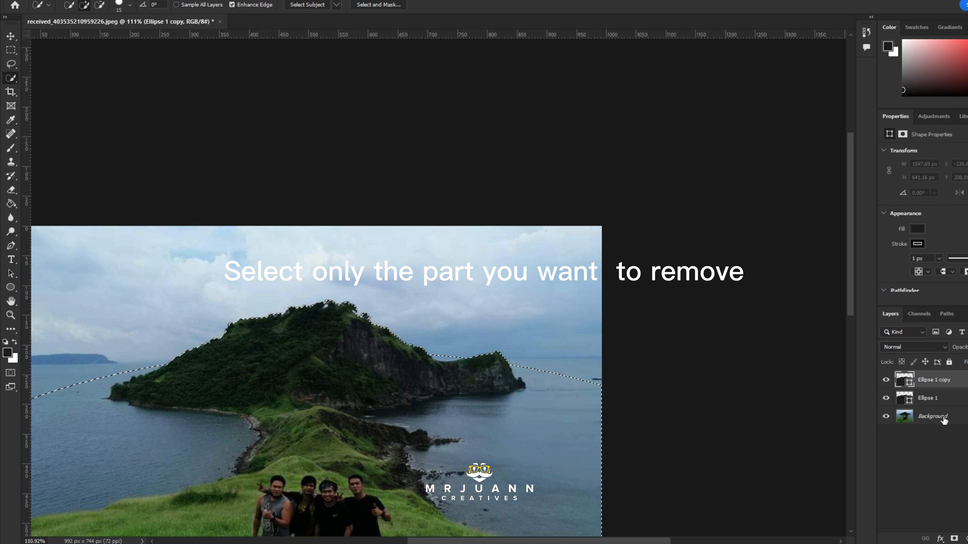
{"action": "left_click", "coordinate": [933, 416]}
{"action": "key", "text": "ctrl+j"}
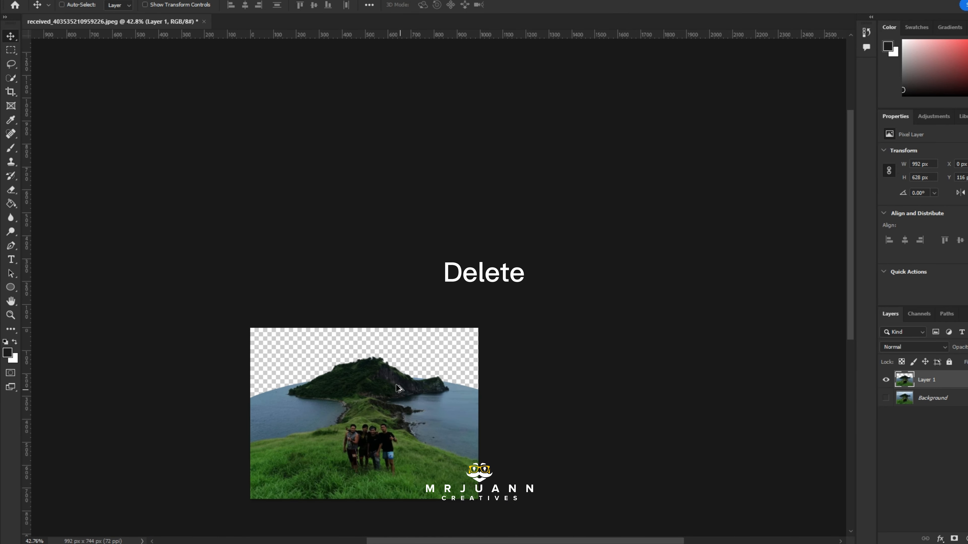
- Place the STScI-J-v1927a-thumb starfield image beneath the landscape cut-out and align it with the canvas's top edge
{"action": "scroll", "coordinate": [371, 453], "scroll_direction": "up", "scroll_amount": 5}
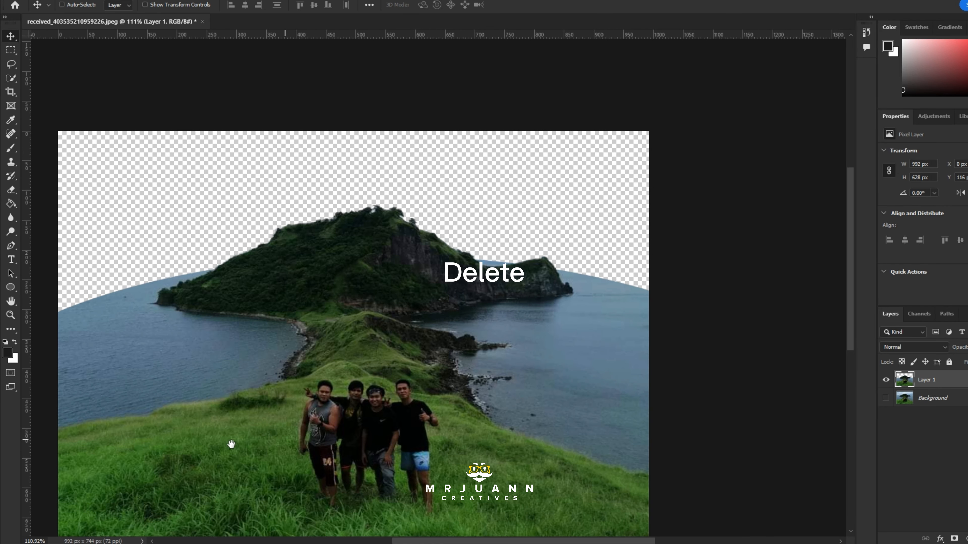
{"action": "left_click_drag", "start_coordinate": [231, 444], "coordinate": [290, 382]}
{"action": "scroll", "coordinate": [303, 394], "scroll_direction": "down", "scroll_amount": 2}
{"action": "left_click_drag", "start_coordinate": [393, 342], "coordinate": [392, 401]}
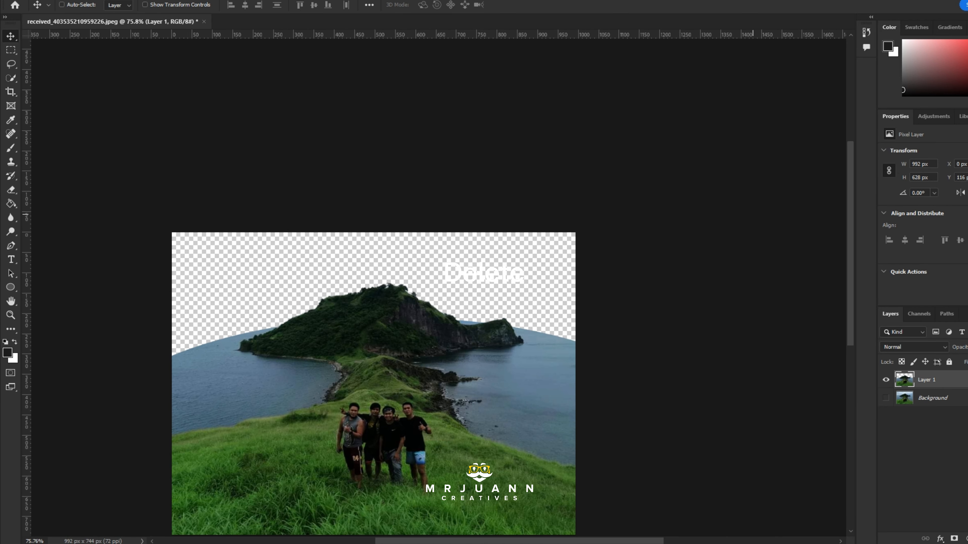
{"action": "left_click", "coordinate": [966, 1]}
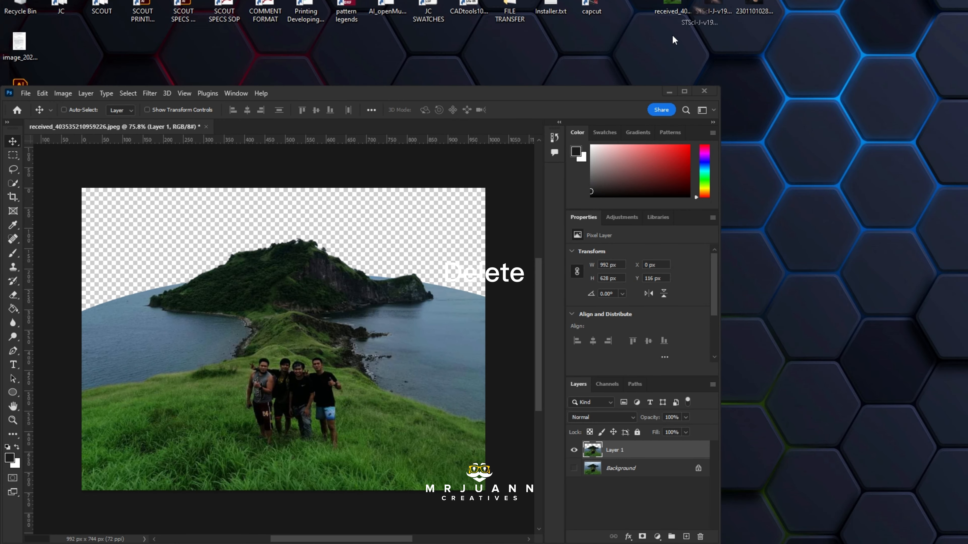
{"action": "left_click_drag", "start_coordinate": [673, 39], "coordinate": [640, 477]}
{"action": "key", "text": "Return"}
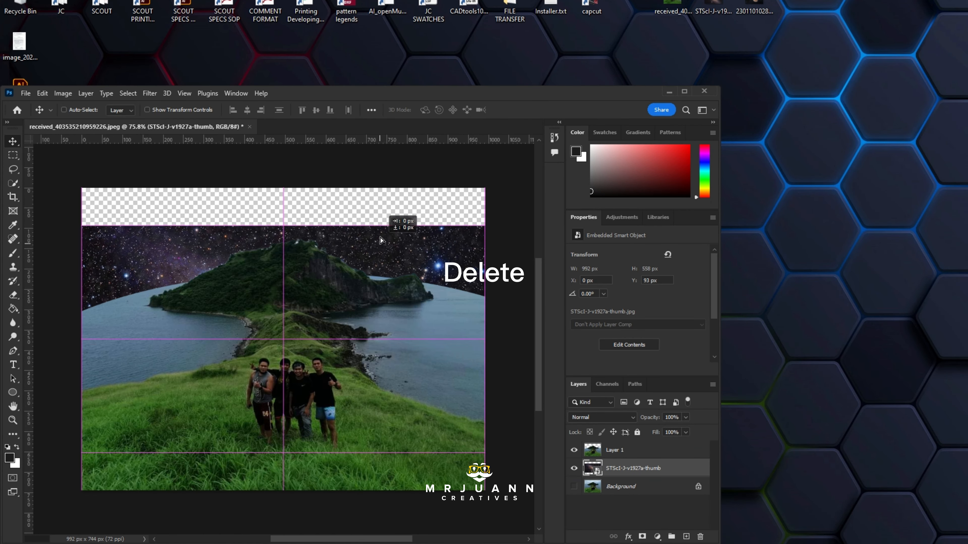
{"action": "left_click_drag", "start_coordinate": [380, 238], "coordinate": [383, 211]}
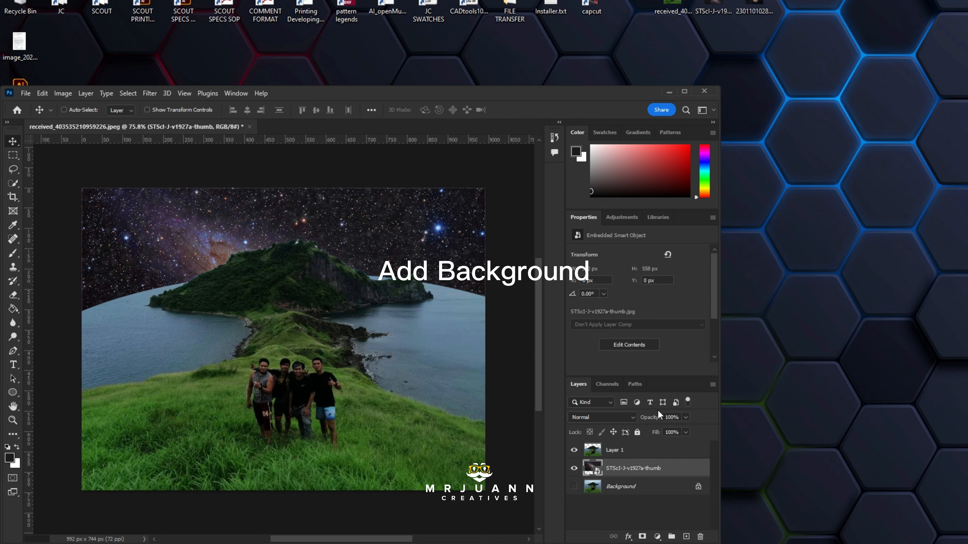
{"action": "left_click_drag", "start_coordinate": [757, 6], "coordinate": [760, 50]}
{"action": "left_click_drag", "start_coordinate": [756, 9], "coordinate": [246, 209]}
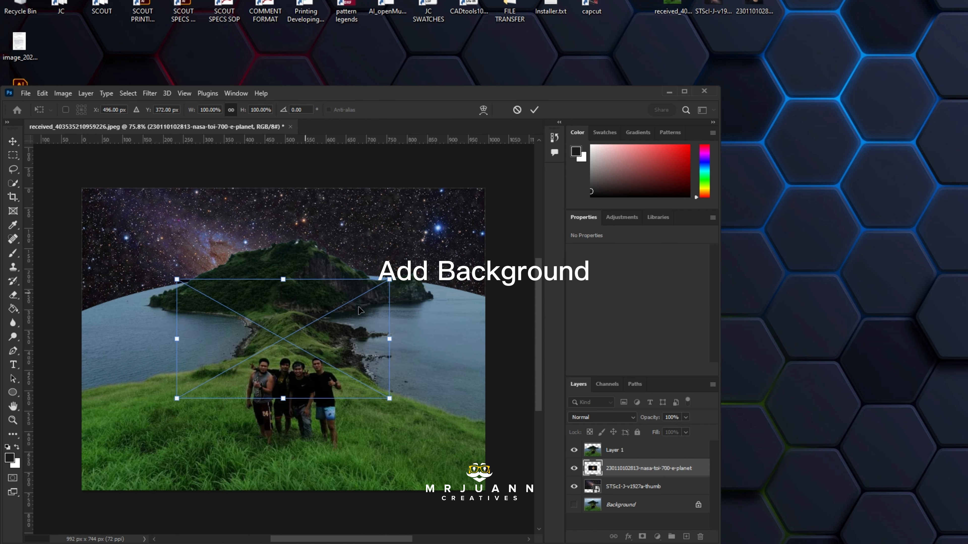
{"action": "left_click_drag", "start_coordinate": [290, 340], "coordinate": [132, 242]}
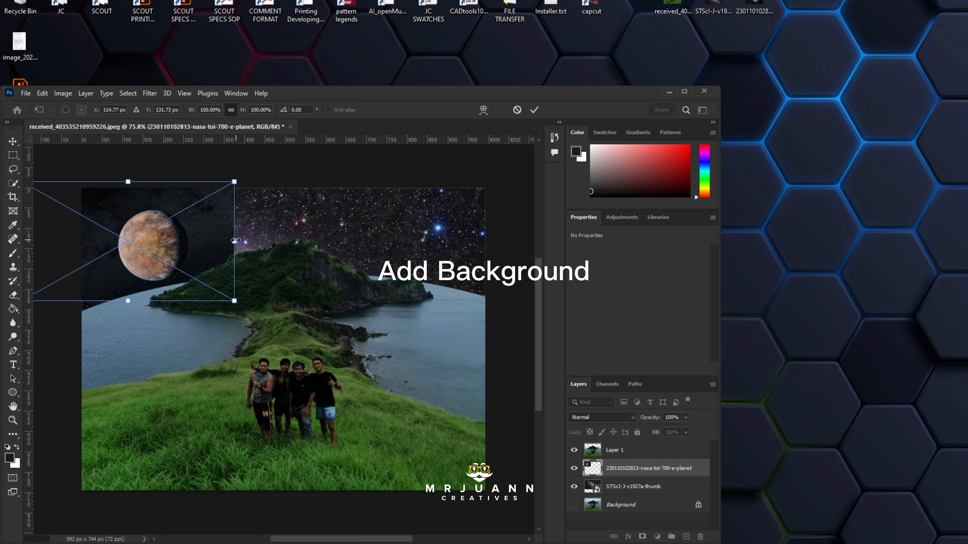
{"action": "mouse_move", "coordinate": [232, 242]}
{"action": "left_mouse_down"}
{"action": "mouse_move", "coordinate": [404, 242]}
{"action": "mouse_move", "coordinate": [419, 221]}
{"action": "mouse_move", "coordinate": [290, 206]}
{"action": "mouse_move", "coordinate": [407, 206]}
{"action": "left_mouse_up"}
{"action": "left_click_drag", "start_coordinate": [189, 250], "coordinate": [139, 223]}
{"action": "key", "text": "Return"}
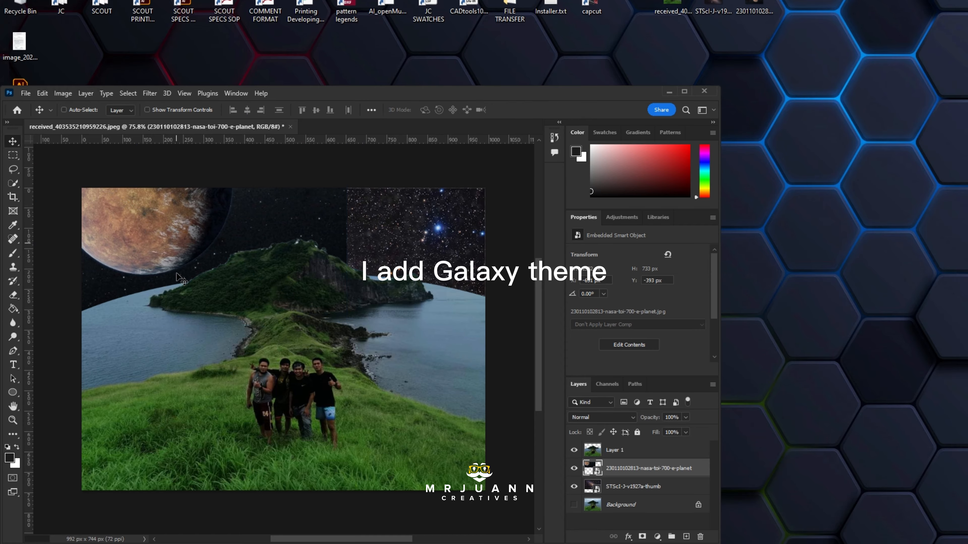
- Rasterize the planet image layer so the Eraser tool can work on it
{"action": "key", "text": "e"}
{"action": "left_click", "coordinate": [273, 246]}
{"action": "key", "text": "Return"}
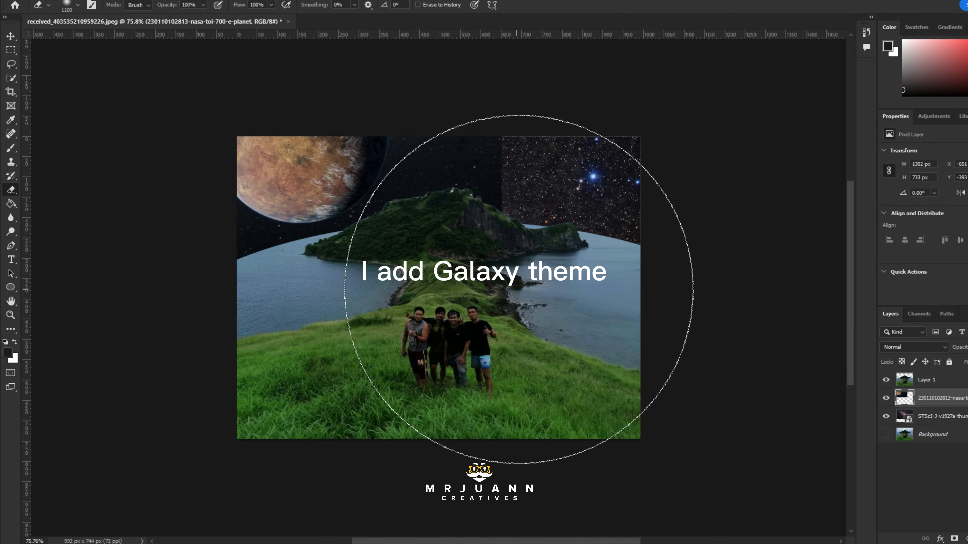
- Reduce the Eraser size to about 700 px and erase the planet image's hard vertical edge to blend it into the starfield
{"action": "scroll", "coordinate": [507, 258], "scroll_direction": "up", "scroll_amount": 6}
{"action": "left_click_drag", "start_coordinate": [434, 274], "coordinate": [525, 376]}
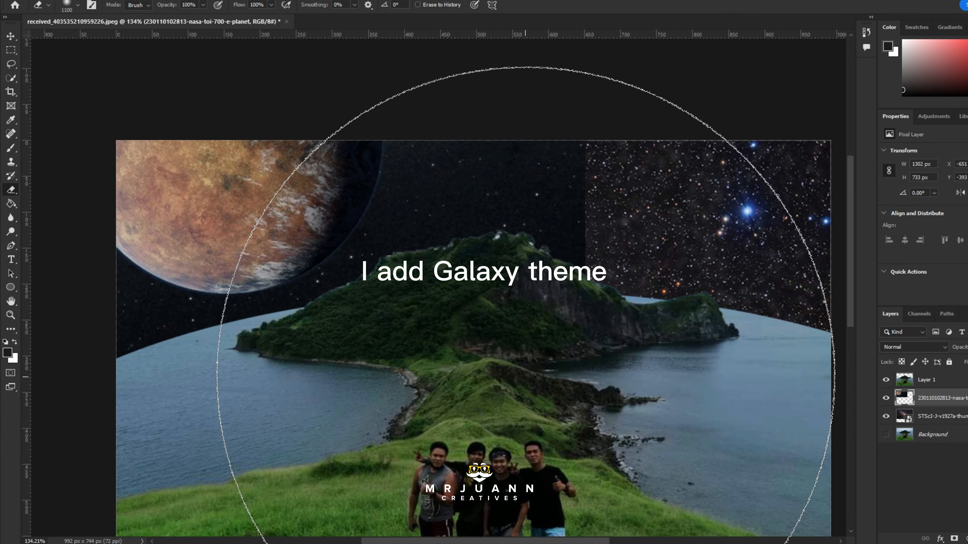
{"action": "scroll", "coordinate": [525, 376], "scroll_direction": "down", "scroll_amount": 2}
{"action": "mouse_move", "coordinate": [539, 340]}
{"action": "left_mouse_down"}
{"action": "mouse_move", "coordinate": [539, 350]}
{"action": "mouse_move", "coordinate": [536, 287]}
{"action": "left_mouse_up"}
{"action": "key", "text": "bracketleft"}
{"action": "key", "text": "bracketleft"}
{"action": "key", "text": "bracketleft"}
{"action": "key", "text": "bracketleft"}
{"action": "key", "text": "bracketleft"}
{"action": "key", "text": "bracketleft"}
{"action": "key", "text": "bracketleft"}
{"action": "key", "text": "bracketleft"}
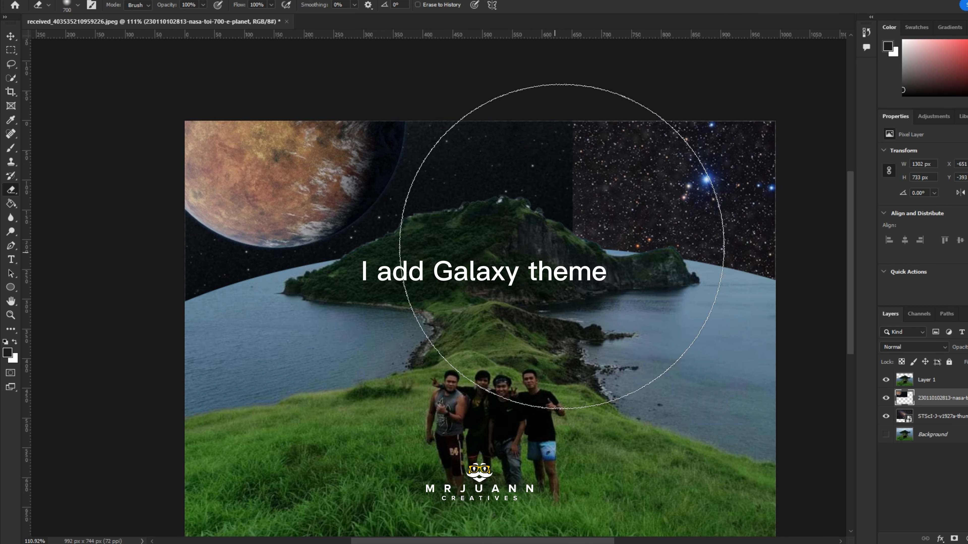
{"action": "right_click", "coordinate": [586, 201]}
{"action": "mouse_move", "coordinate": [583, 204]}
{"action": "left_mouse_down"}
{"action": "mouse_move", "coordinate": [570, 220]}
{"action": "mouse_move", "coordinate": [613, 308]}
{"action": "mouse_move", "coordinate": [626, 250]}
{"action": "mouse_move", "coordinate": [280, 384]}
{"action": "left_mouse_up"}
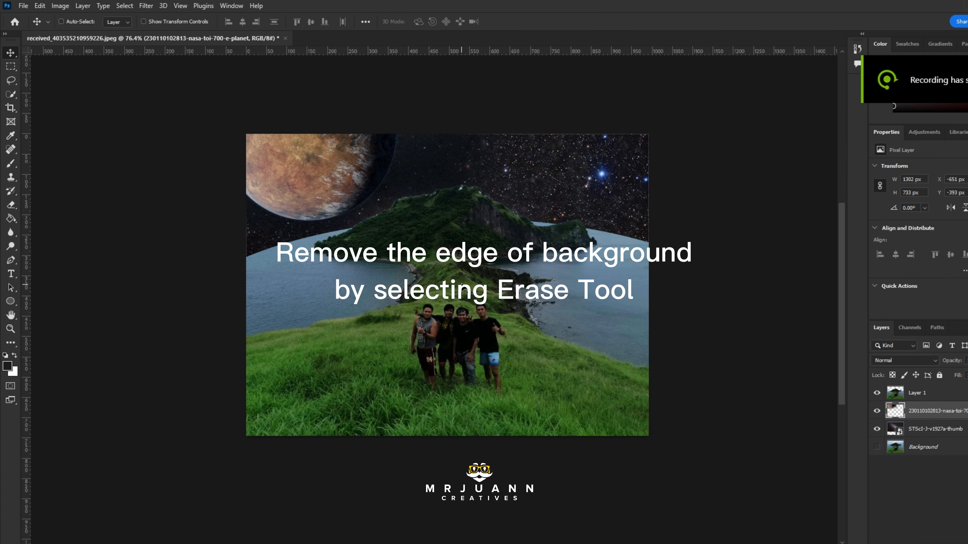
- Add an empty layer clipped to the landscape cut-out and switch to the Brush tool for the mountain's pale edges
{"action": "left_click_drag", "start_coordinate": [464, 285], "coordinate": [446, 314]}
{"action": "scroll", "coordinate": [459, 343], "scroll_direction": "up", "scroll_amount": 6}
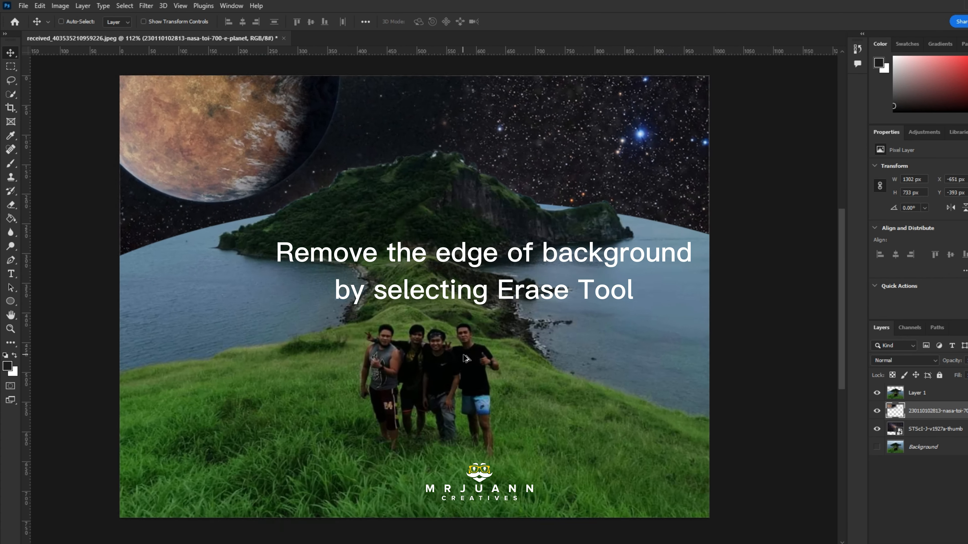
{"action": "left_click_drag", "start_coordinate": [315, 284], "coordinate": [374, 395]}
{"action": "scroll", "coordinate": [374, 396], "scroll_direction": "up", "scroll_amount": 8}
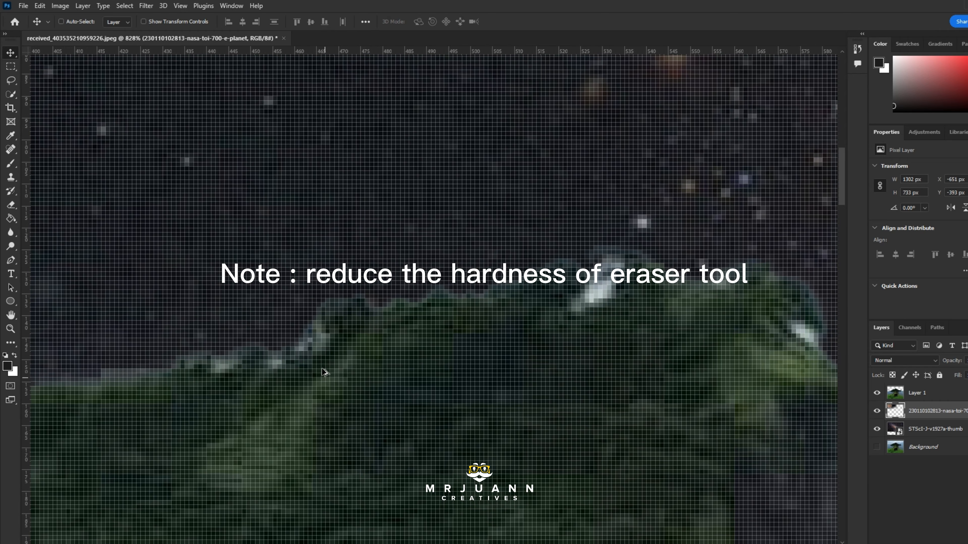
{"action": "scroll", "coordinate": [323, 374], "scroll_direction": "down", "scroll_amount": 2}
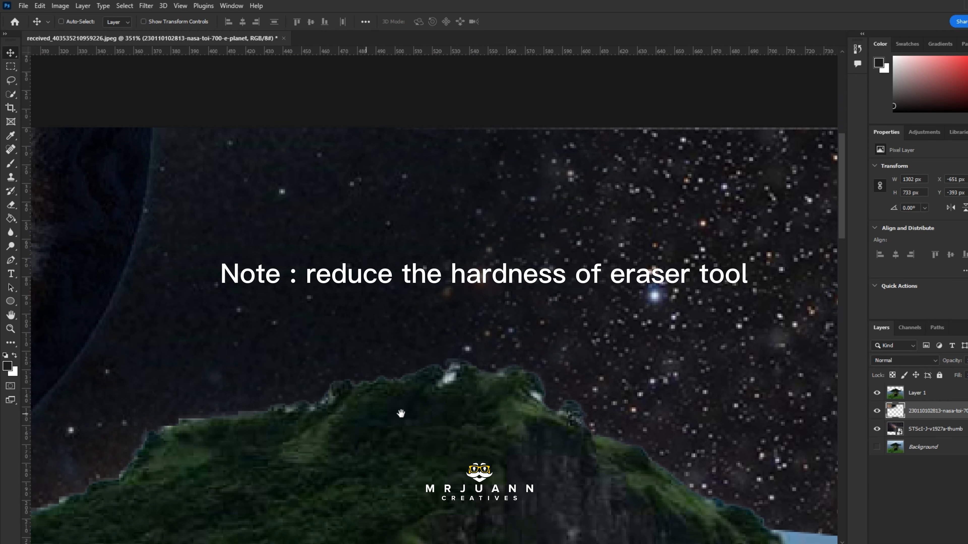
{"action": "left_click", "coordinate": [926, 397]}
{"action": "key", "text": "ctrl+shift+alt+n"}
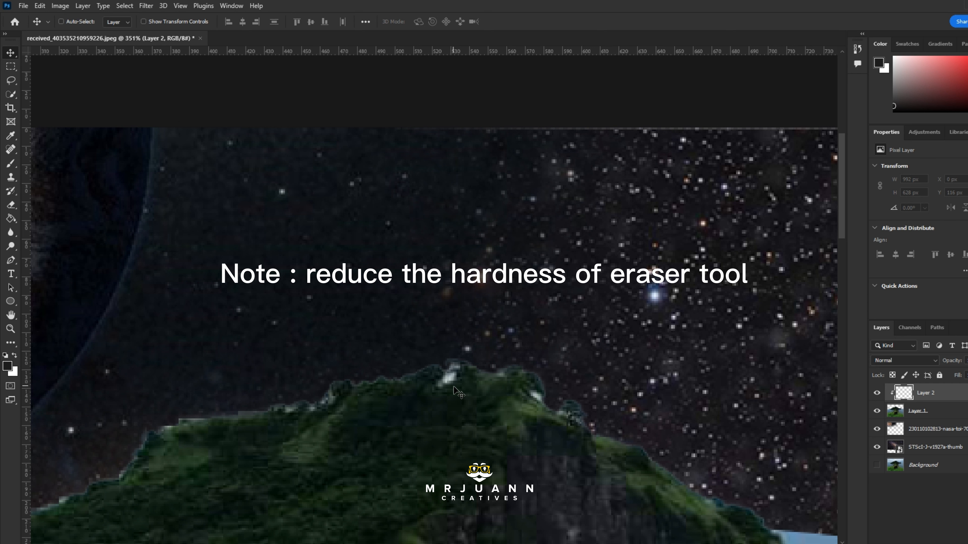
{"action": "key", "text": "b"}
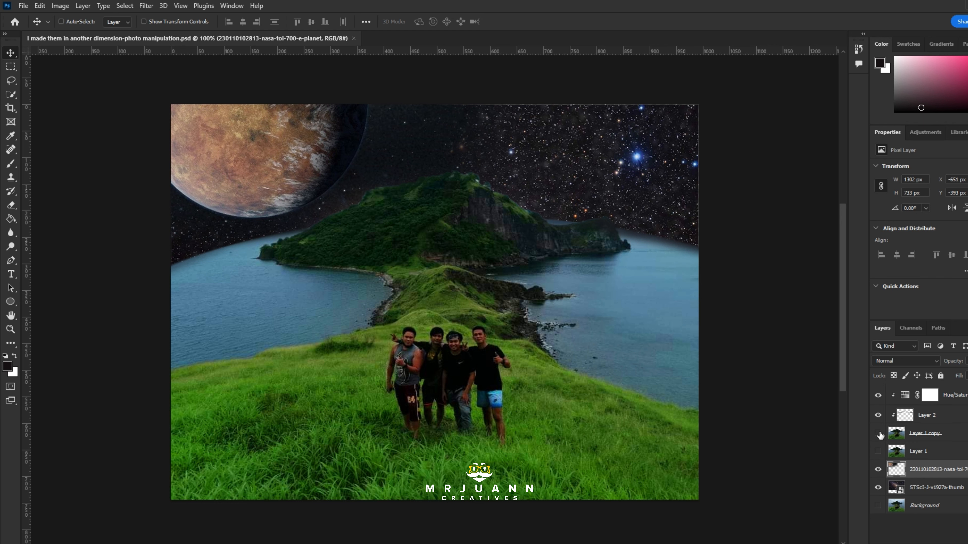
- Add a Levels adjustment layer above the Hue/Saturation adjustment, clipped to the landscape copy
{"action": "left_click", "coordinate": [954, 435]}
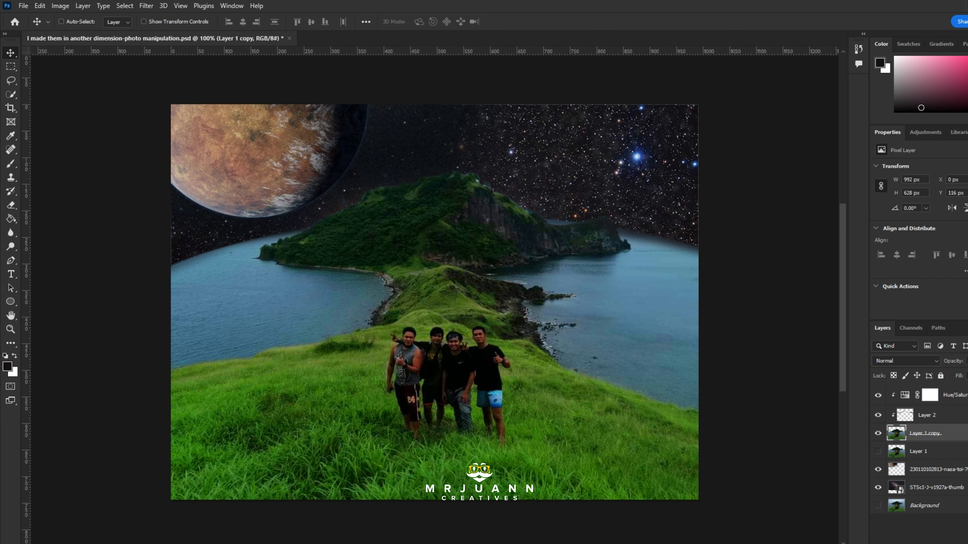
{"action": "left_click", "coordinate": [945, 397]}
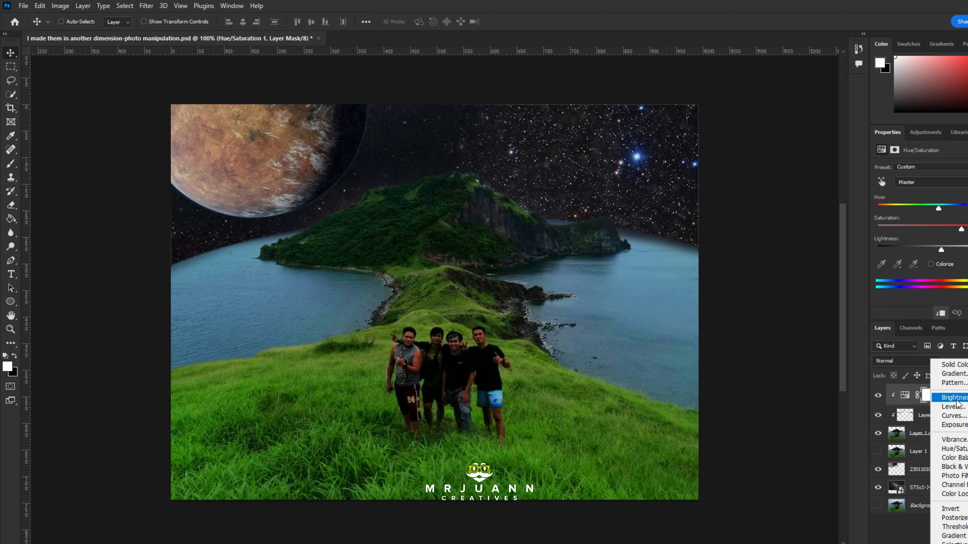
{"action": "left_click", "coordinate": [955, 405]}
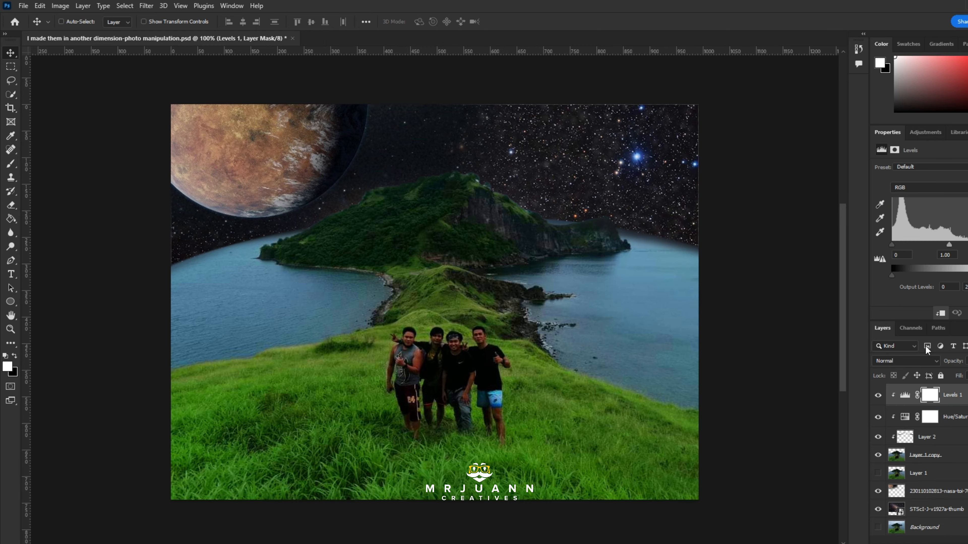
- Set the Levels adjustment's shadow input to 15 and midtones to 1.20, and delete its layer mask
{"action": "mouse_move", "coordinate": [892, 275]}
{"action": "left_mouse_down"}
{"action": "mouse_move", "coordinate": [901, 275]}
{"action": "mouse_move", "coordinate": [892, 275]}
{"action": "left_mouse_up"}
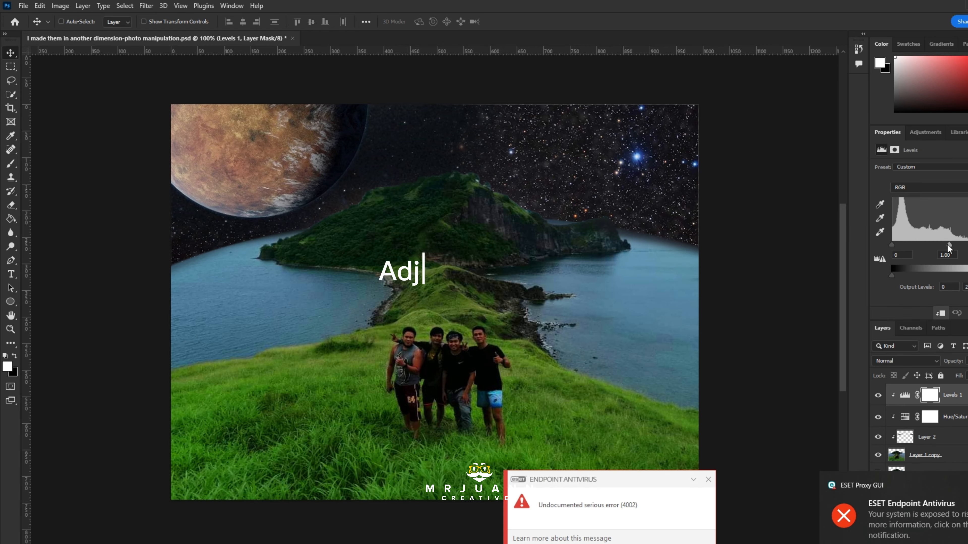
{"action": "left_click_drag", "start_coordinate": [949, 246], "coordinate": [899, 246]}
{"action": "left_click_drag", "start_coordinate": [967, 245], "coordinate": [965, 245]}
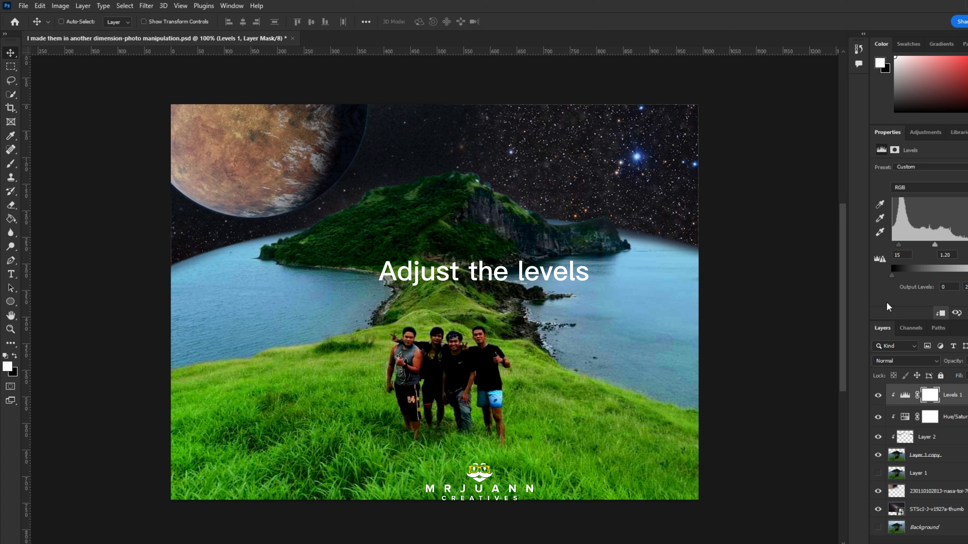
{"action": "key", "text": "Delete"}
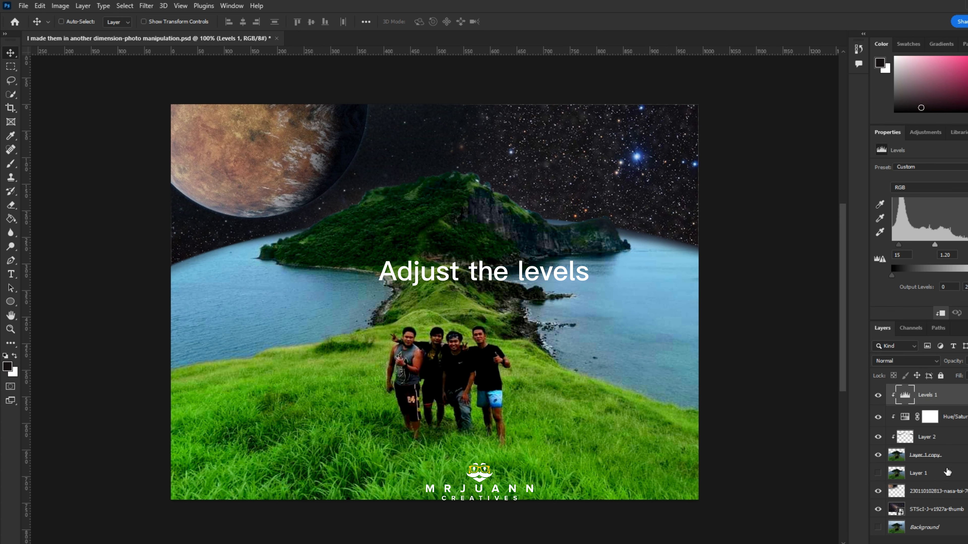
- Try a clipped Black & White adjustment above the Levels layer with the reds slightly altered, and delete it
{"action": "left_click", "coordinate": [957, 543]}
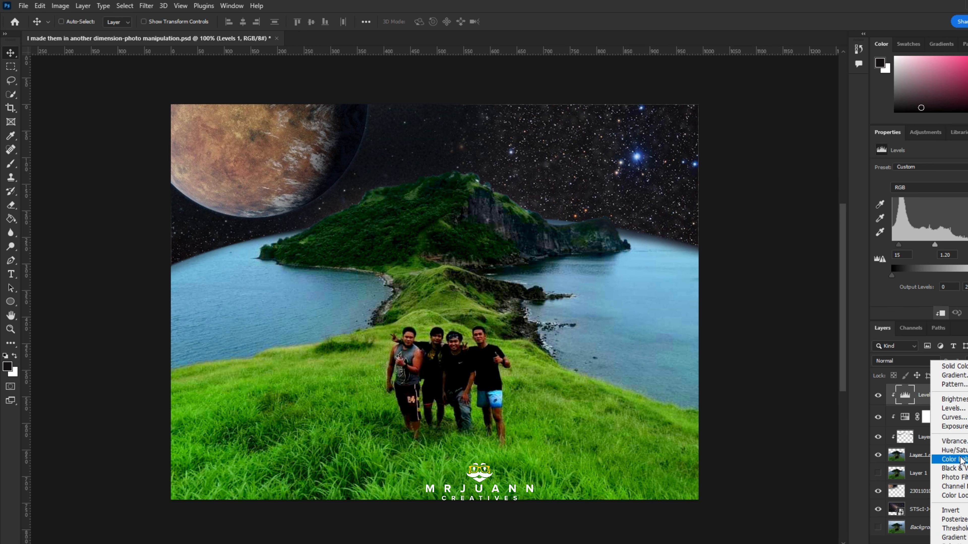
{"action": "left_click", "coordinate": [954, 469]}
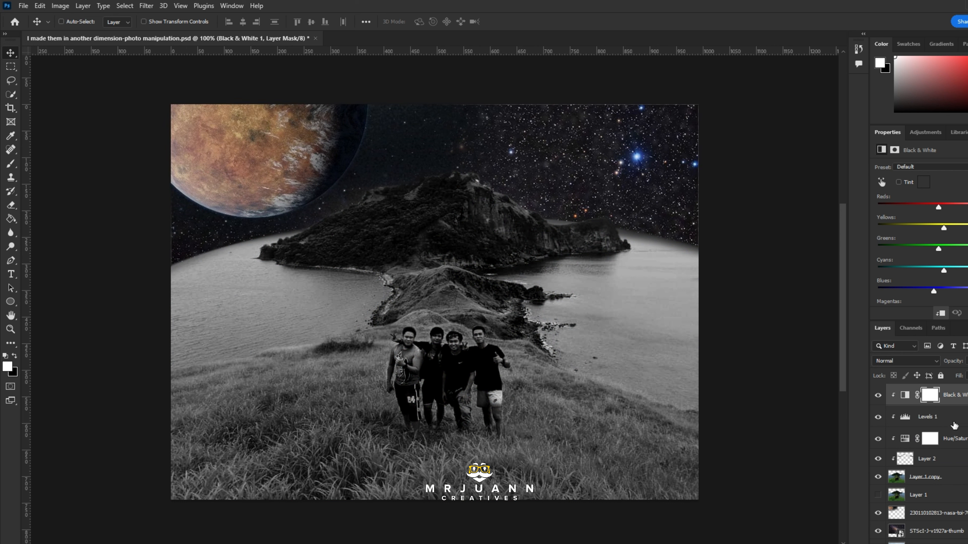
{"action": "mouse_move", "coordinate": [939, 207]}
{"action": "left_mouse_down"}
{"action": "mouse_move", "coordinate": [959, 209]}
{"action": "mouse_move", "coordinate": [939, 209]}
{"action": "left_mouse_up"}
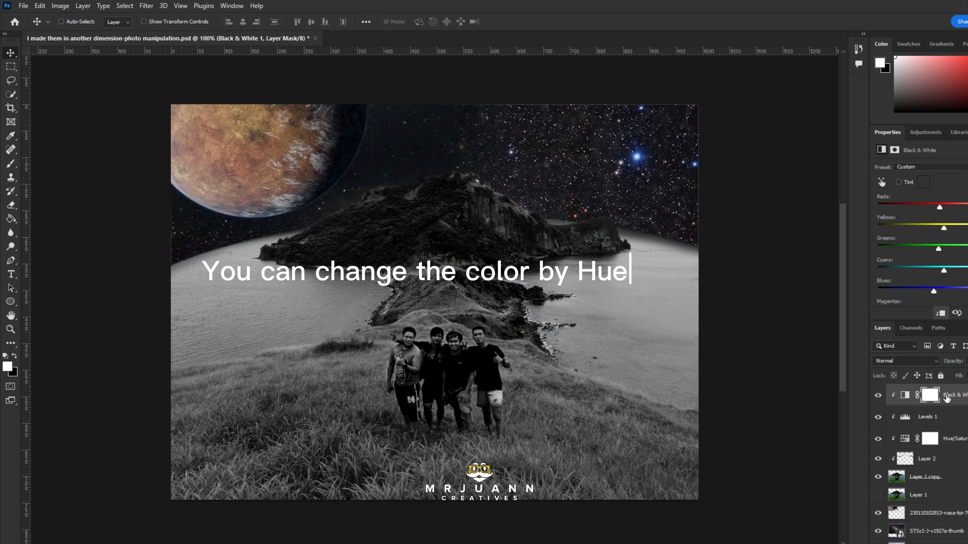
{"action": "key", "text": "Delete"}
{"action": "key", "text": "Delete"}
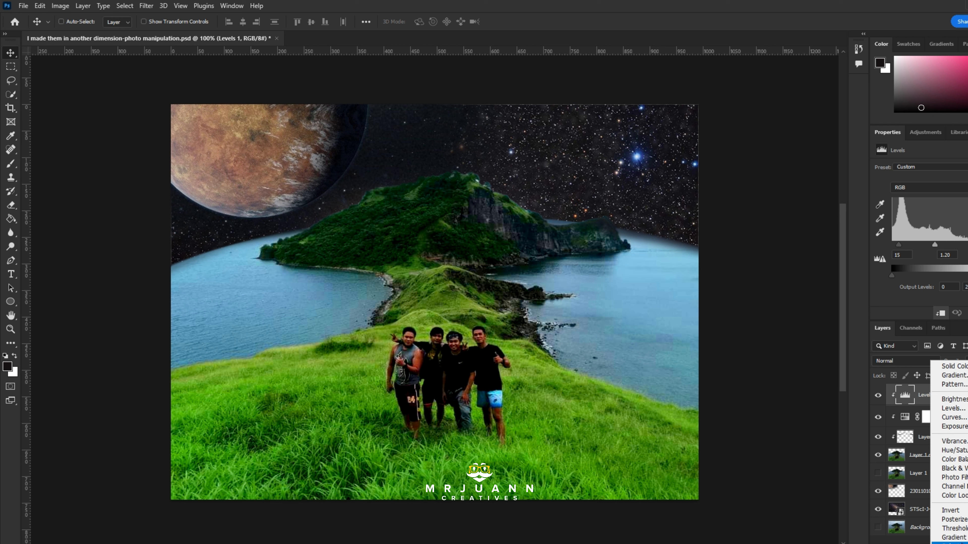
- Add a Photo Filter adjustment above the Levels layer, choose the Underwater filter and lower its density
{"action": "left_click", "coordinate": [952, 478]}
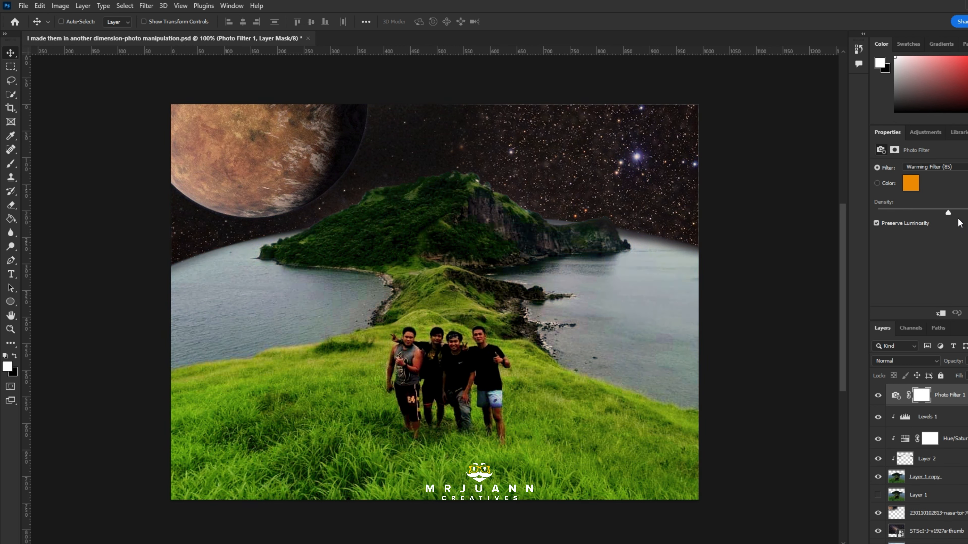
{"action": "left_click", "coordinate": [931, 167]}
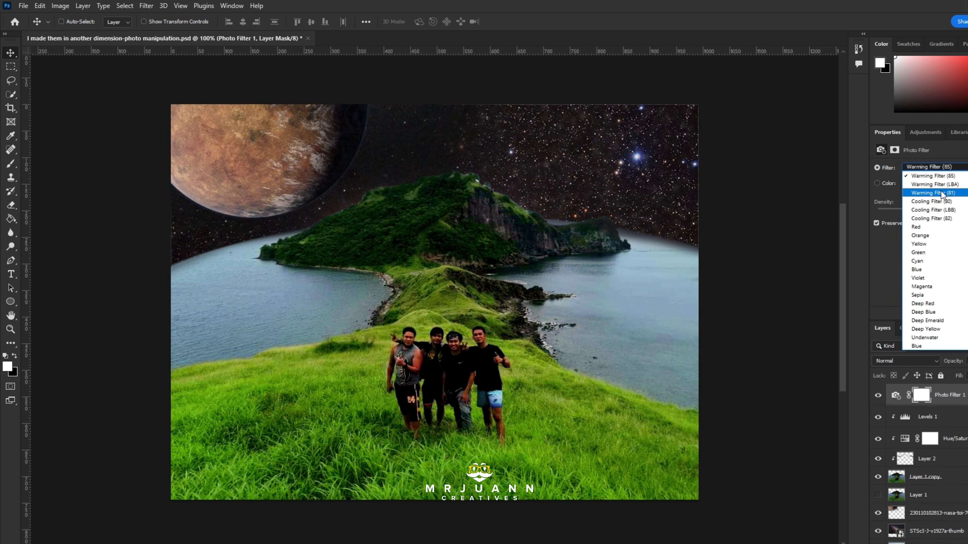
{"action": "left_click", "coordinate": [932, 213]}
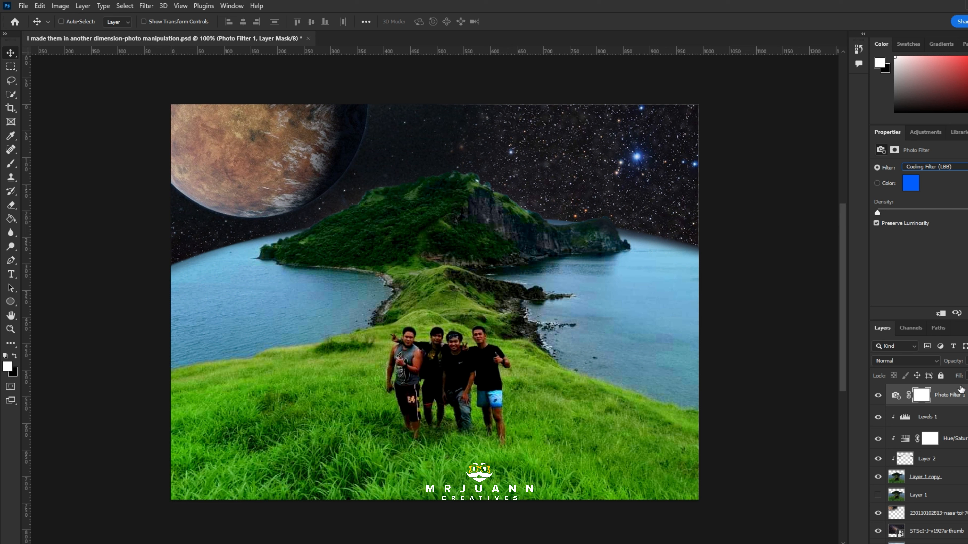
{"action": "left_click", "coordinate": [965, 171]}
{"action": "left_click", "coordinate": [904, 340]}
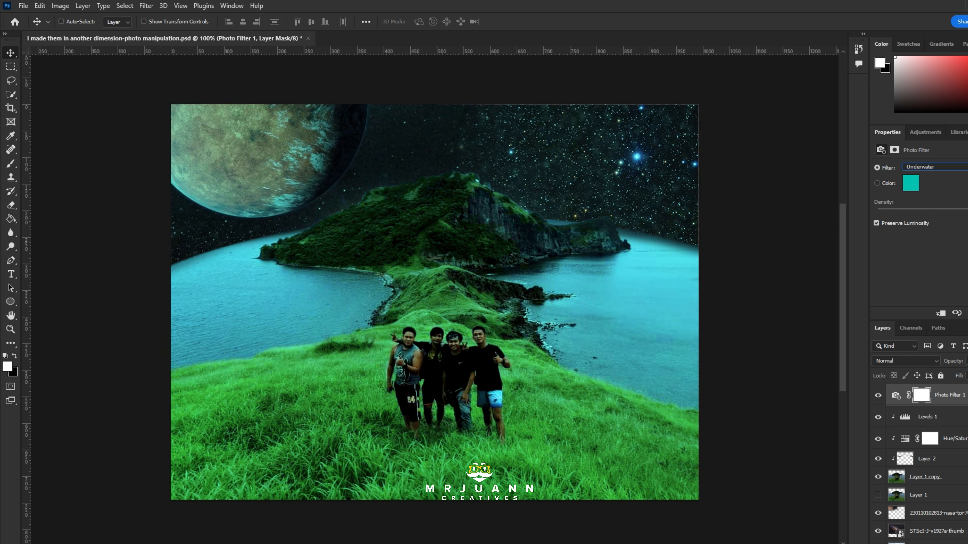
{"action": "left_click_drag", "start_coordinate": [966, 212], "coordinate": [856, 219]}
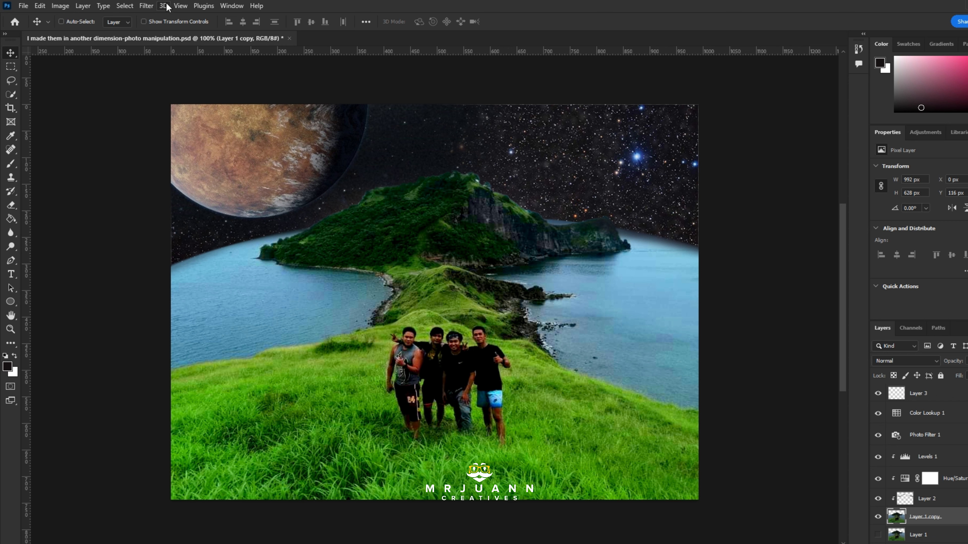
- Try the Oil Paint filter on the landscape copy with Stylization 0.4, Cleanliness 0.0 and Scale 0.1
{"action": "left_click", "coordinate": [147, 6]}
{"action": "mouse_move", "coordinate": [205, 218]}
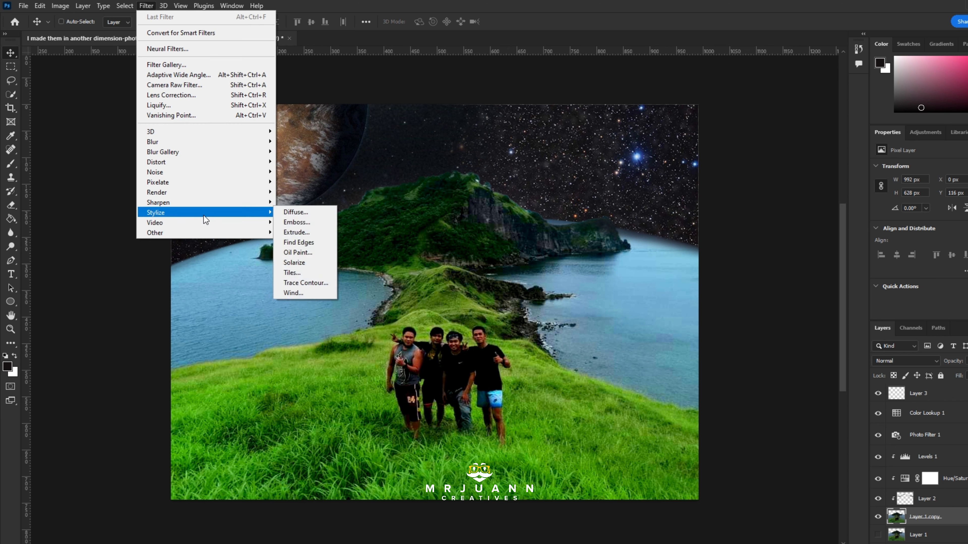
{"action": "left_click", "coordinate": [300, 252]}
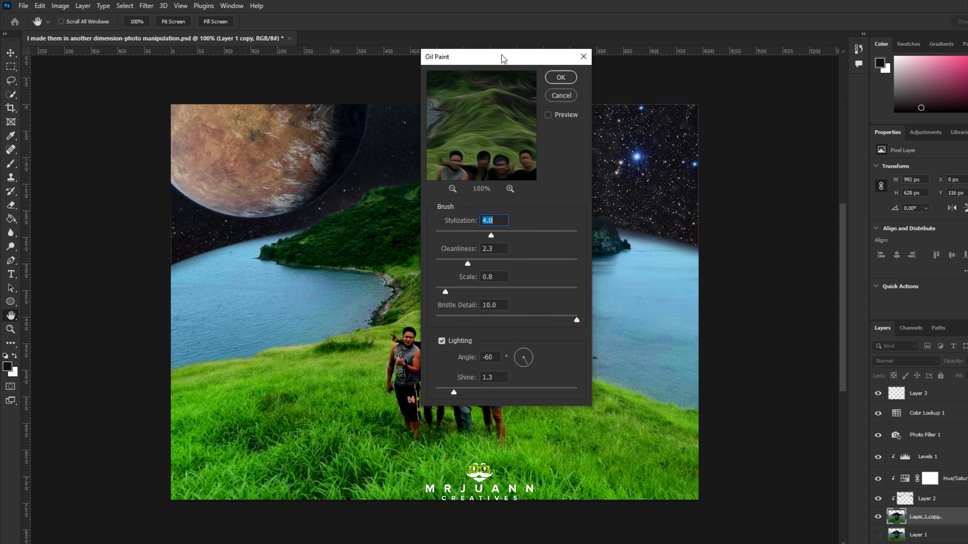
{"action": "left_click_drag", "start_coordinate": [503, 58], "coordinate": [682, 69]}
{"action": "left_click", "coordinate": [727, 127]}
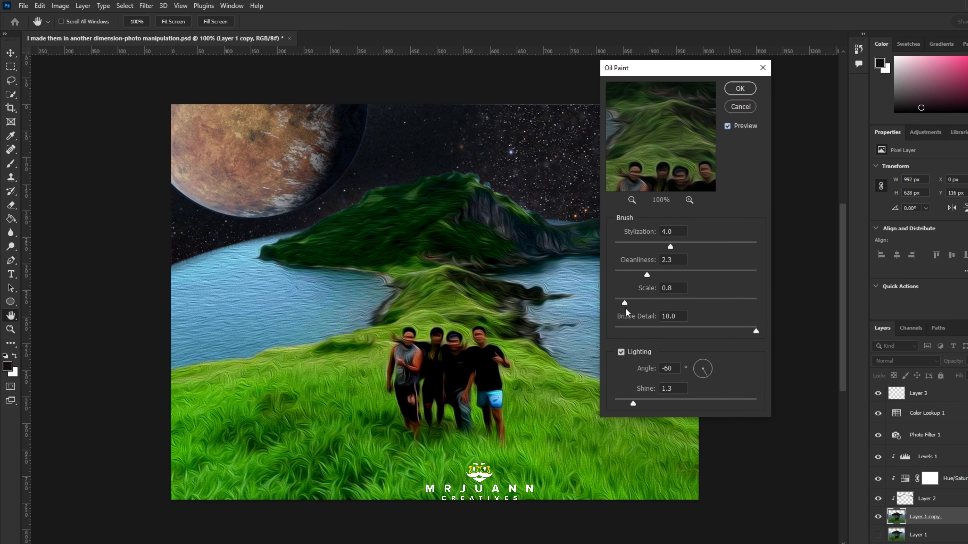
{"action": "left_click_drag", "start_coordinate": [614, 249], "coordinate": [614, 274]}
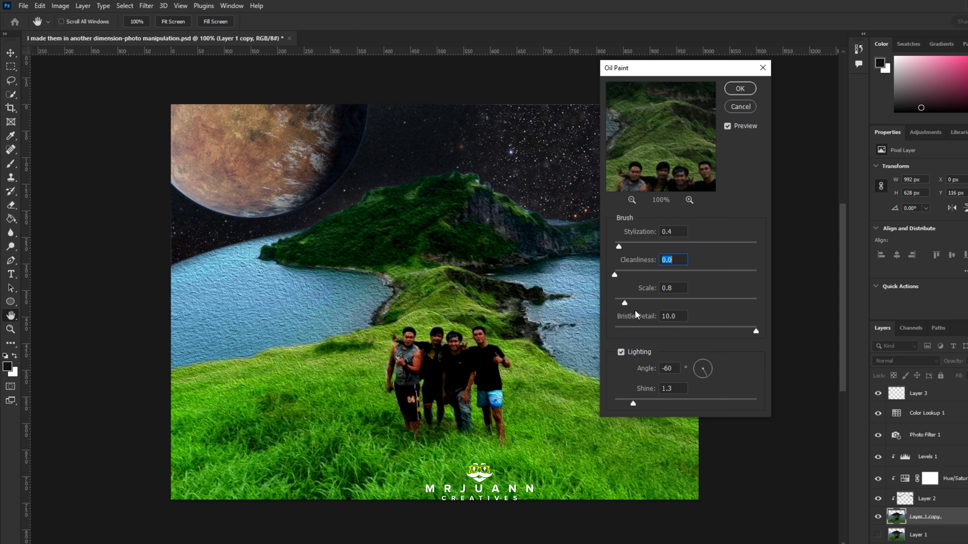
{"action": "left_click", "coordinate": [614, 303]}
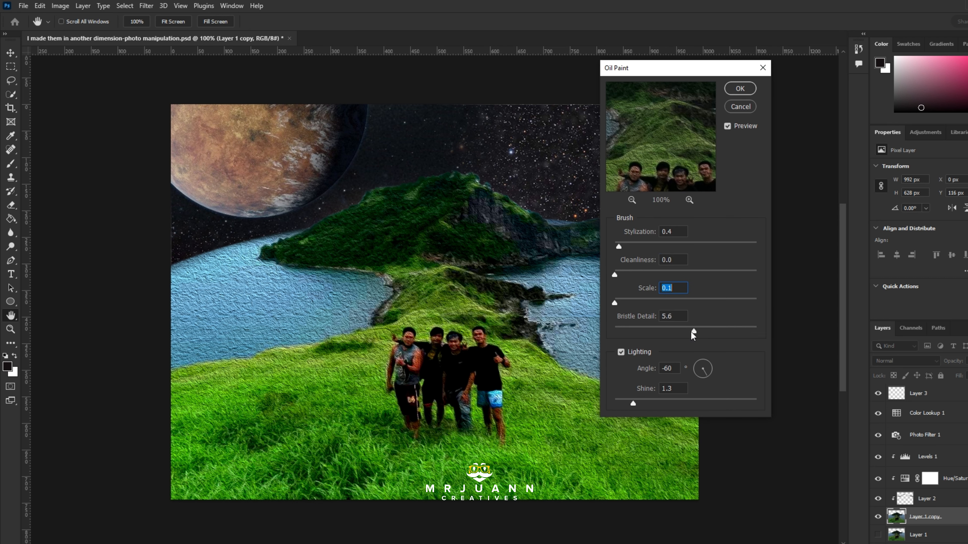
{"action": "left_click", "coordinate": [762, 67]}
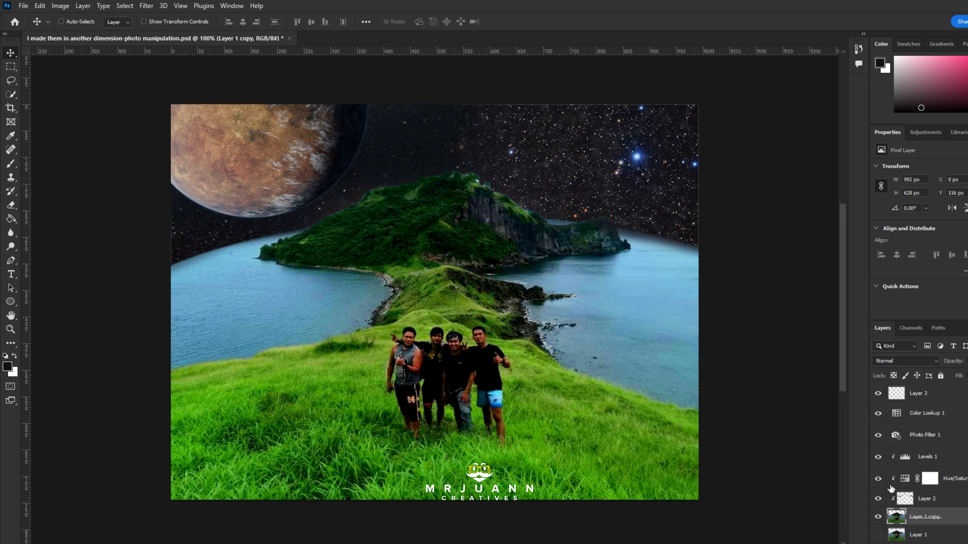
- Select the empty top layer and switch to the Brush tool for a dark shadow around the canvas edges
{"action": "left_click", "coordinate": [955, 415]}
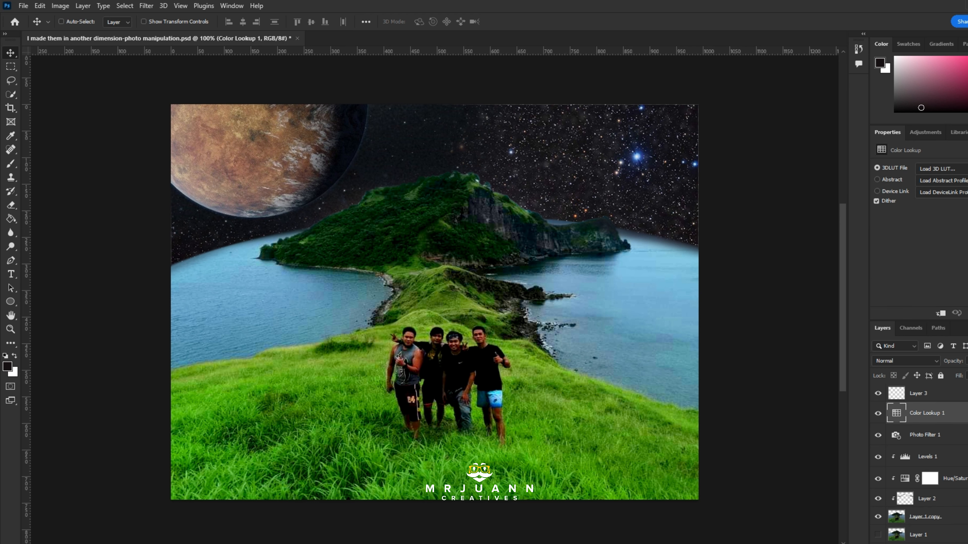
{"action": "left_click", "coordinate": [937, 394]}
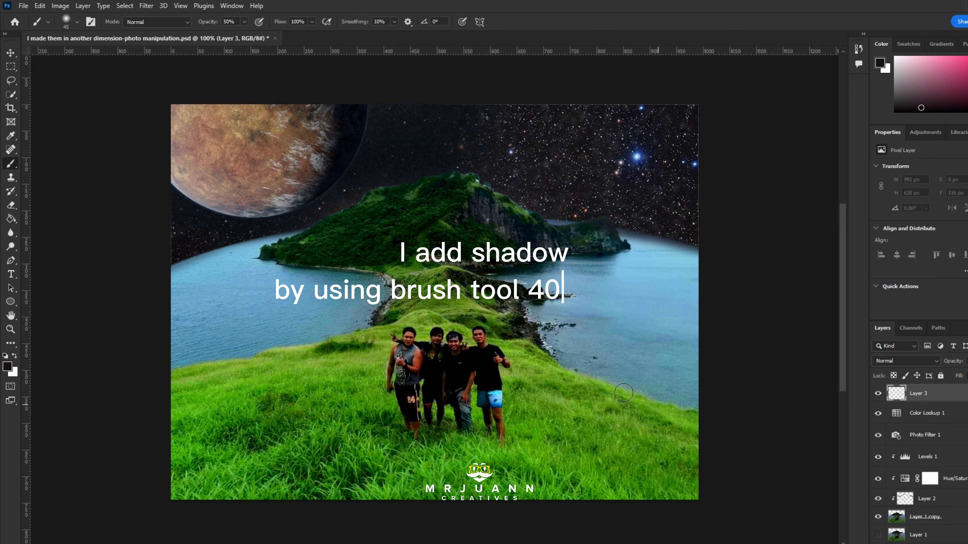
{"action": "key", "text": "b"}
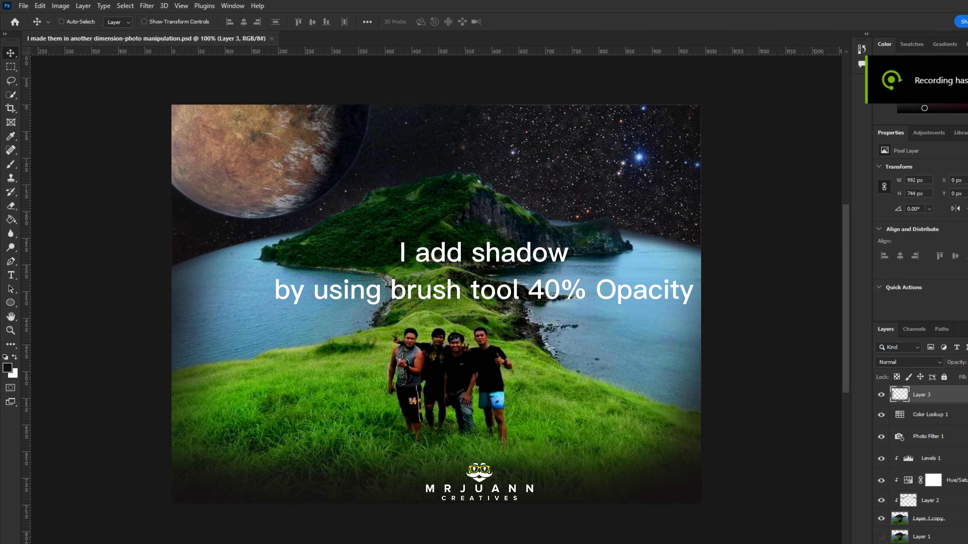
- Switch to Chrome and open google.com in the new tab
{"action": "key", "text": "alt+Tab"}
{"action": "left_click", "coordinate": [145, 145]}
{"action": "type", "text": "go"}
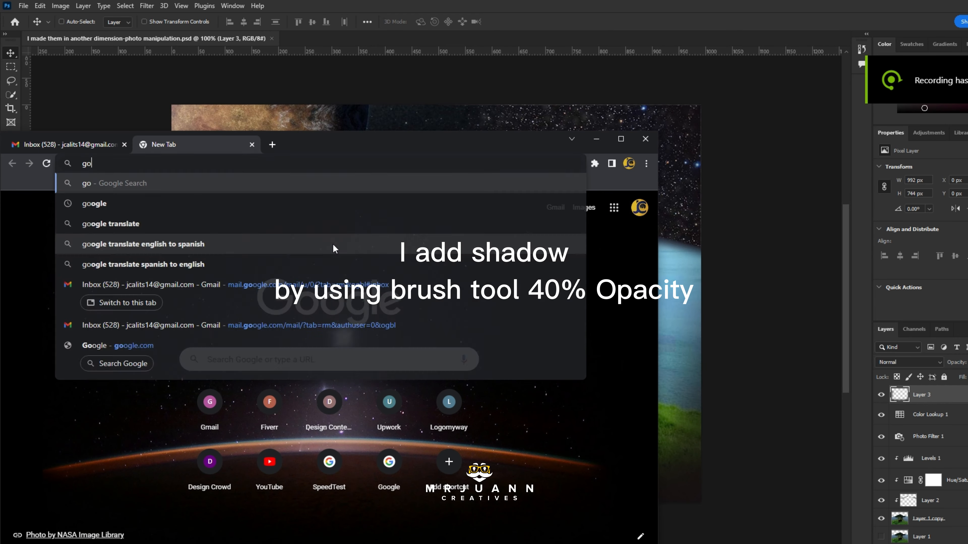
{"action": "type", "text": "ogle.com"}
{"action": "key", "text": "Return"}
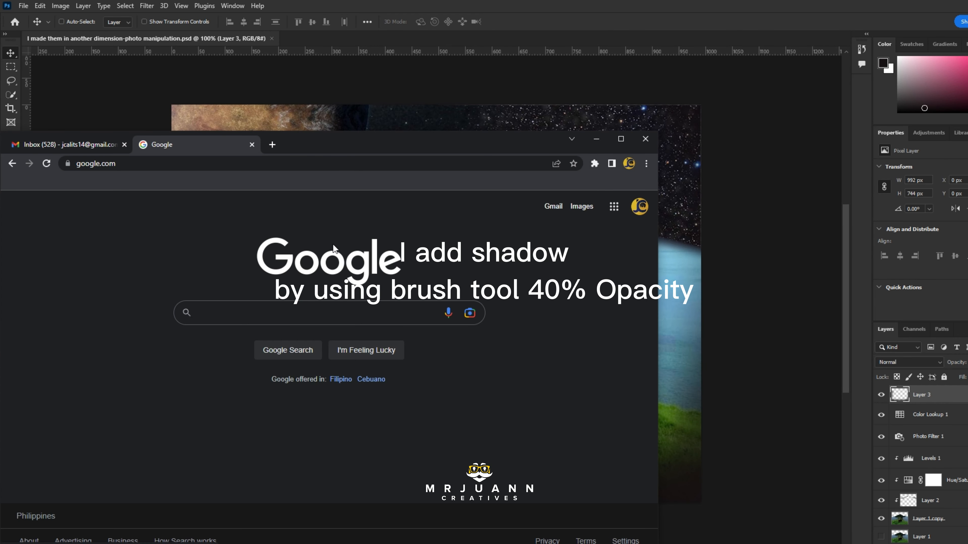
- Search Google for "smoke effect background png"
{"action": "type", "text": "smoke effect"}
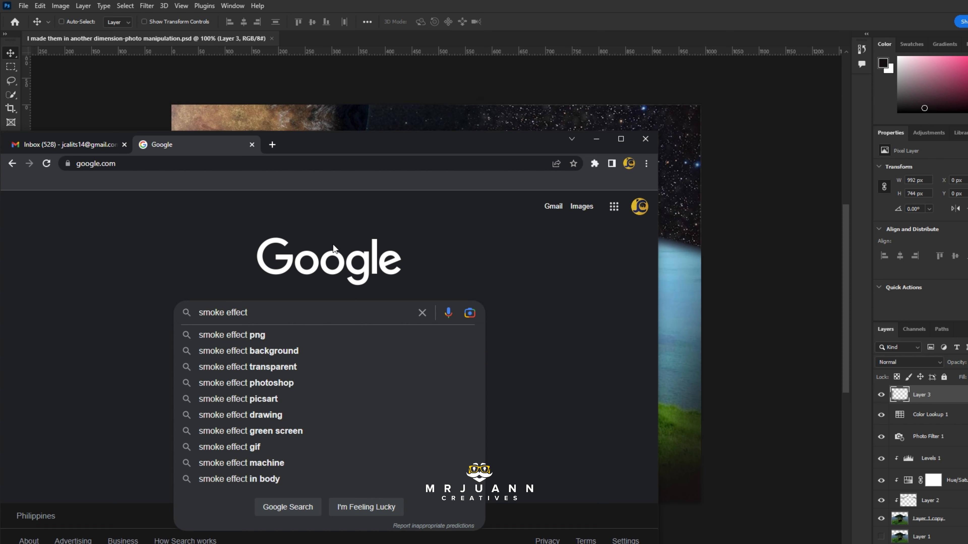
{"action": "key", "text": "Down"}
{"action": "key", "text": "Down"}
{"action": "type", "text": "png"}
{"action": "key", "text": "Return"}
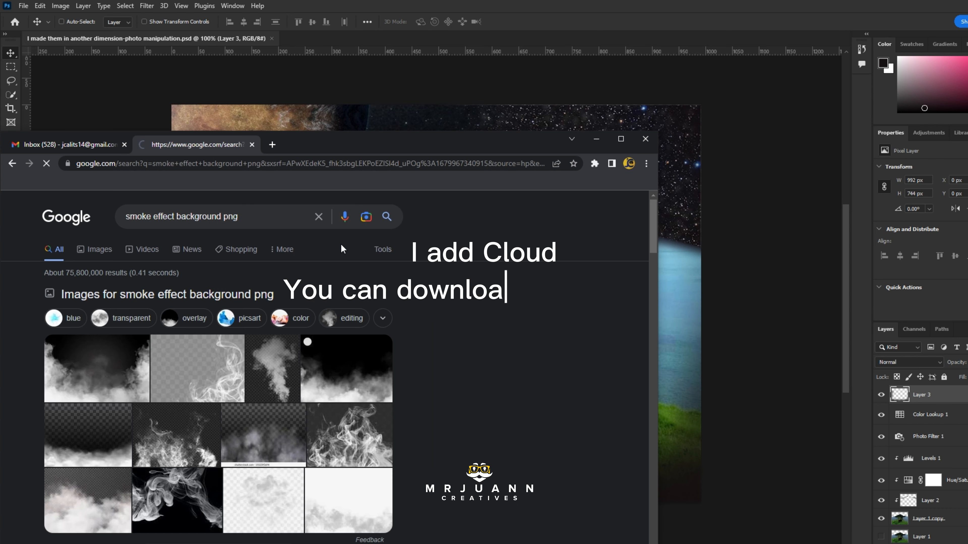
- Preview the first smoke image in the results and save it to the Desktop as realistic-fog-background_23-2149115275.avif
{"action": "left_click", "coordinate": [64, 368]}
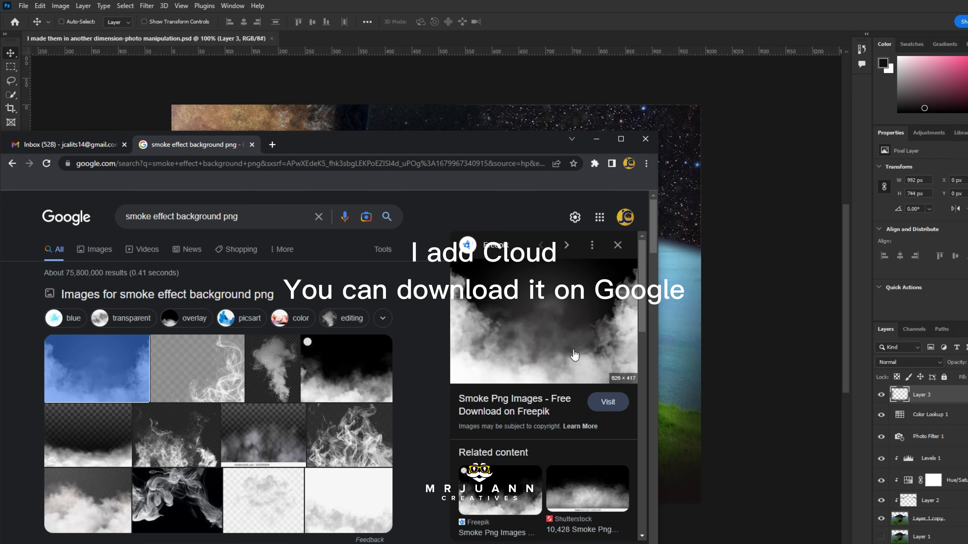
{"action": "right_click", "coordinate": [511, 301]}
{"action": "left_click", "coordinate": [549, 413]}
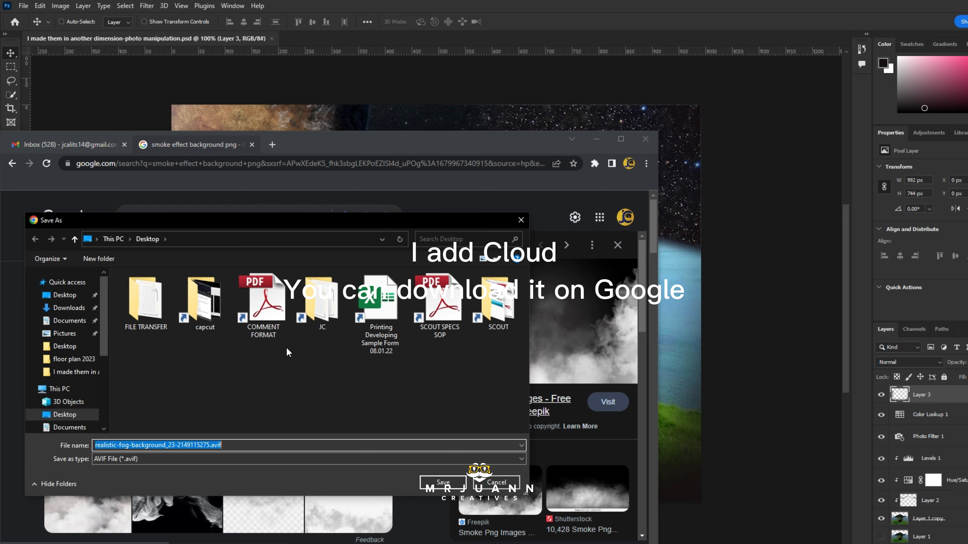
{"action": "left_click", "coordinate": [161, 458]}
{"action": "left_click", "coordinate": [158, 457]}
{"action": "key", "text": "Return"}
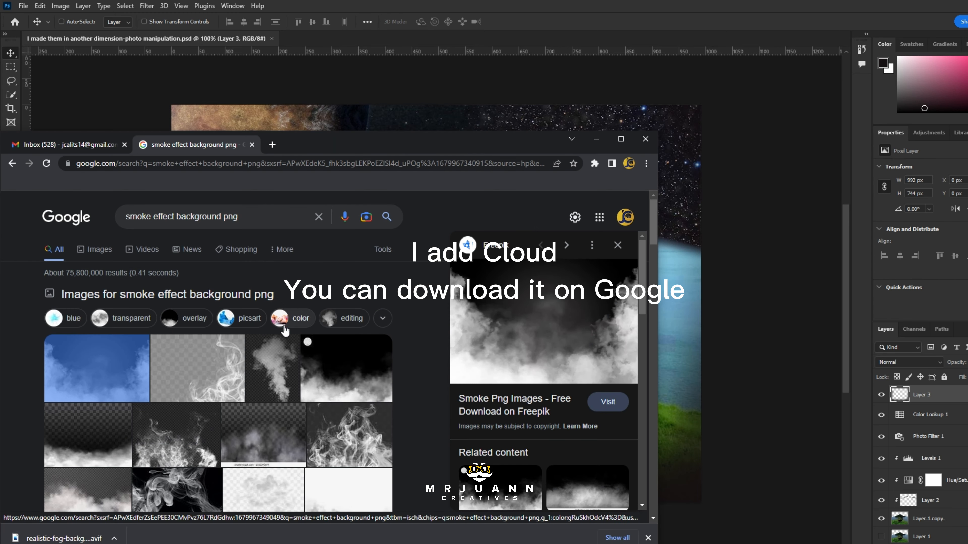
- Look through the smoke search results and reveal the desktop behind the browser window
{"action": "scroll", "coordinate": [240, 415], "scroll_direction": "down", "scroll_amount": 5}
{"action": "scroll", "coordinate": [240, 420], "scroll_direction": "down", "scroll_amount": 5}
{"action": "scroll", "coordinate": [240, 415], "scroll_direction": "up", "scroll_amount": 6}
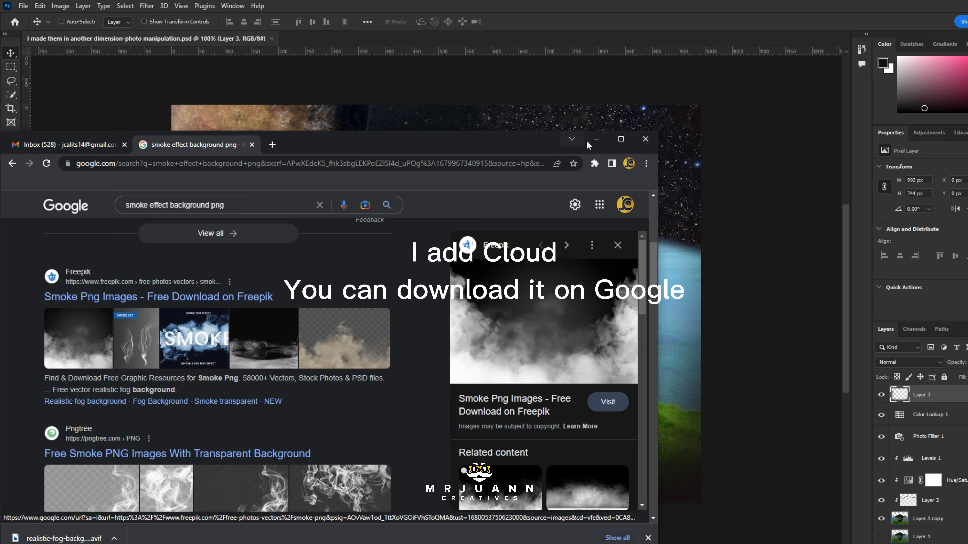
{"action": "left_click", "coordinate": [597, 138]}
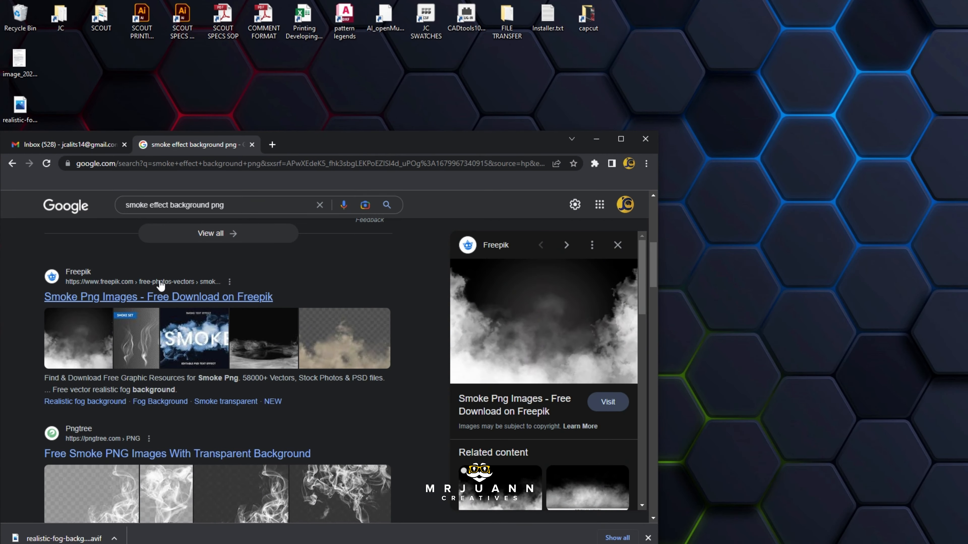
- Show the image results for the smoke search and visit the Freepik source page of the first image
{"action": "scroll", "coordinate": [212, 281], "scroll_direction": "up", "scroll_amount": 5}
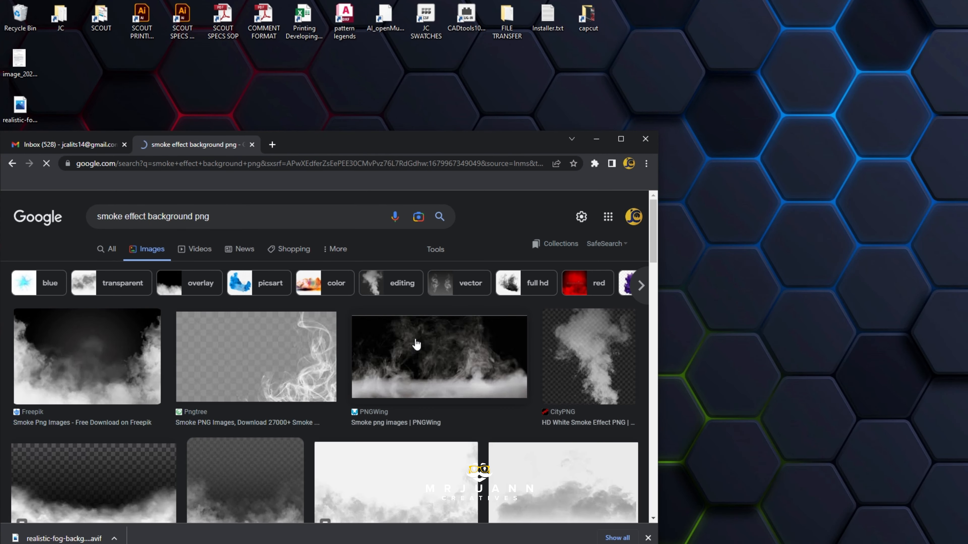
{"action": "scroll", "coordinate": [442, 391], "scroll_direction": "down", "scroll_amount": 4}
{"action": "scroll", "coordinate": [419, 440], "scroll_direction": "up", "scroll_amount": 4}
{"action": "left_click", "coordinate": [111, 325]}
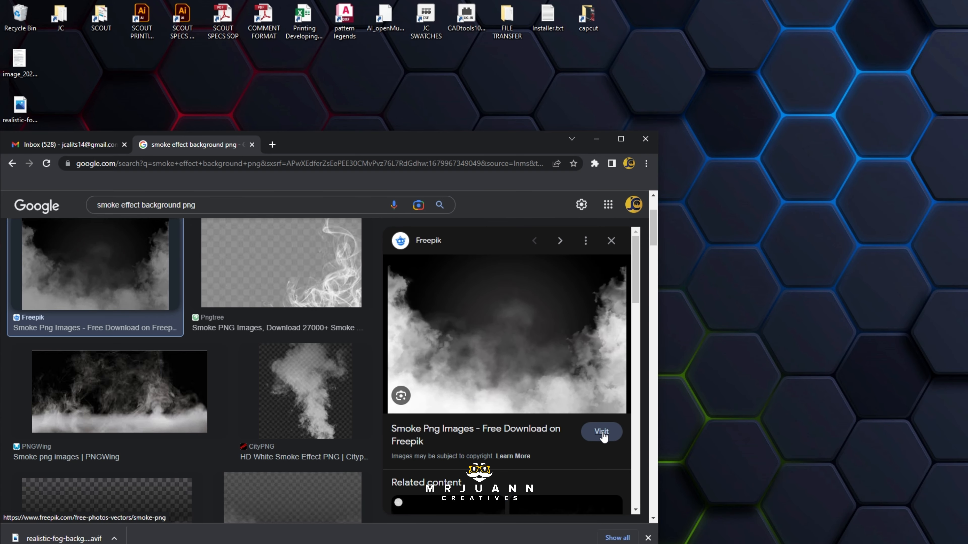
{"action": "left_click", "coordinate": [603, 438]}
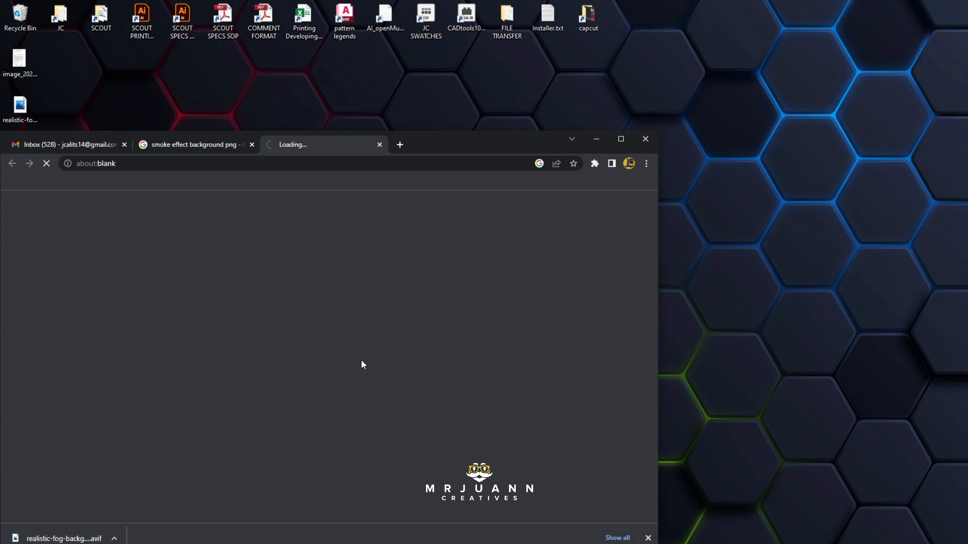
- Open the realistic fog background vector on Freepik and download it as a free file
{"action": "scroll", "coordinate": [361, 359], "scroll_direction": "down", "scroll_amount": 3}
{"action": "left_click", "coordinate": [396, 316]}
{"action": "scroll", "coordinate": [398, 313], "scroll_direction": "down", "scroll_amount": 3}
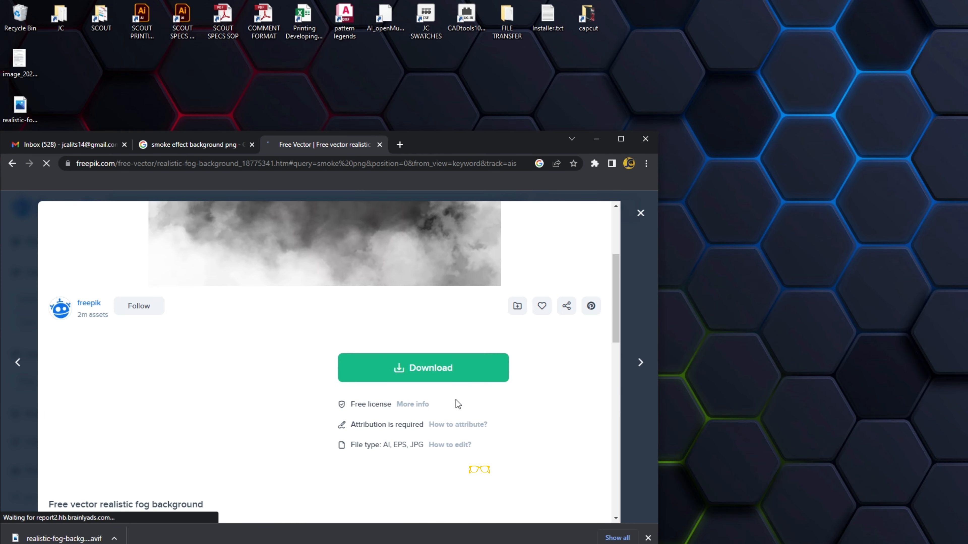
{"action": "left_click", "coordinate": [456, 376]}
{"action": "scroll", "coordinate": [467, 425], "scroll_direction": "down", "scroll_amount": 1}
{"action": "left_click", "coordinate": [413, 465]}
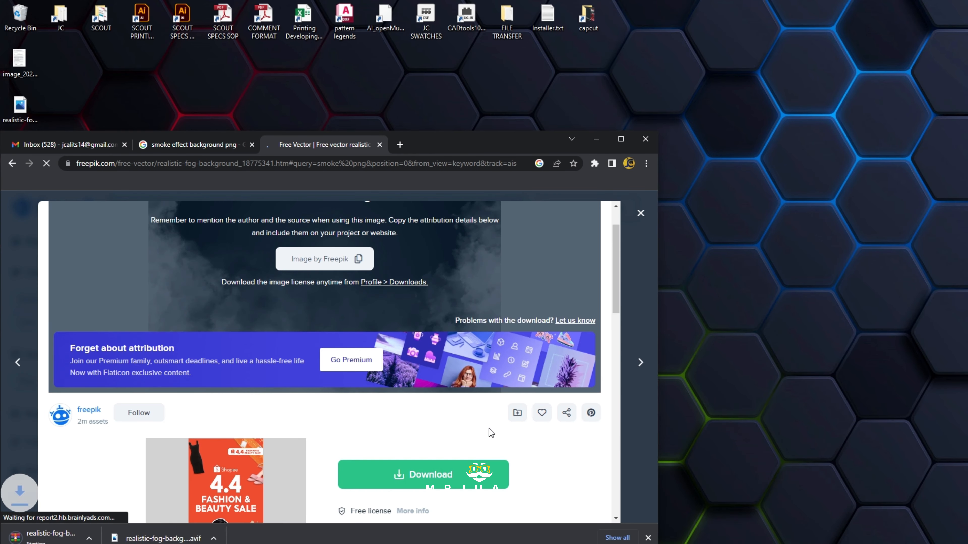
- Open the downloaded realistic-fog-background.zip and place its fog image 6004798 in the photo manipulation document
{"action": "left_click", "coordinate": [114, 538]}
{"action": "left_click", "coordinate": [133, 507]}
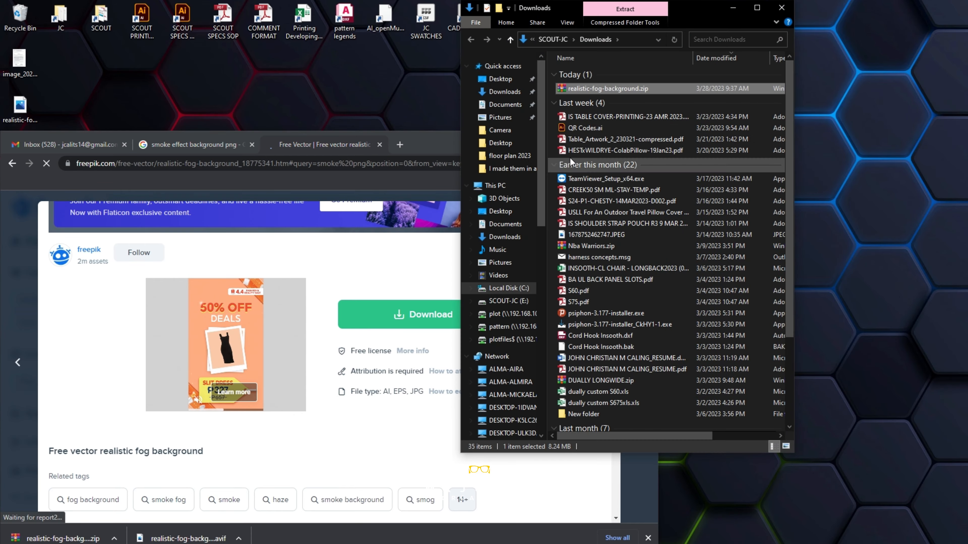
{"action": "double_click", "coordinate": [573, 87]}
{"action": "left_click", "coordinate": [105, 197]}
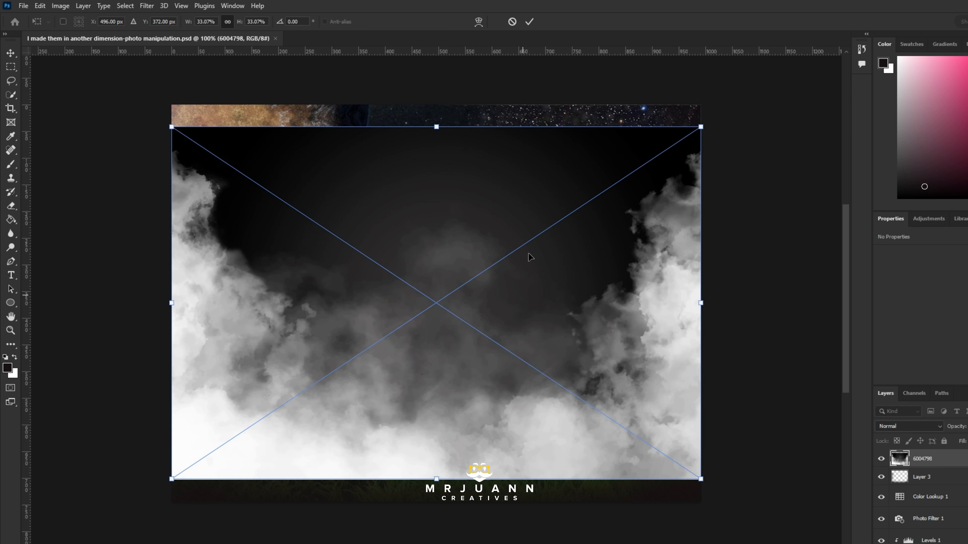
{"action": "key", "text": "Return"}
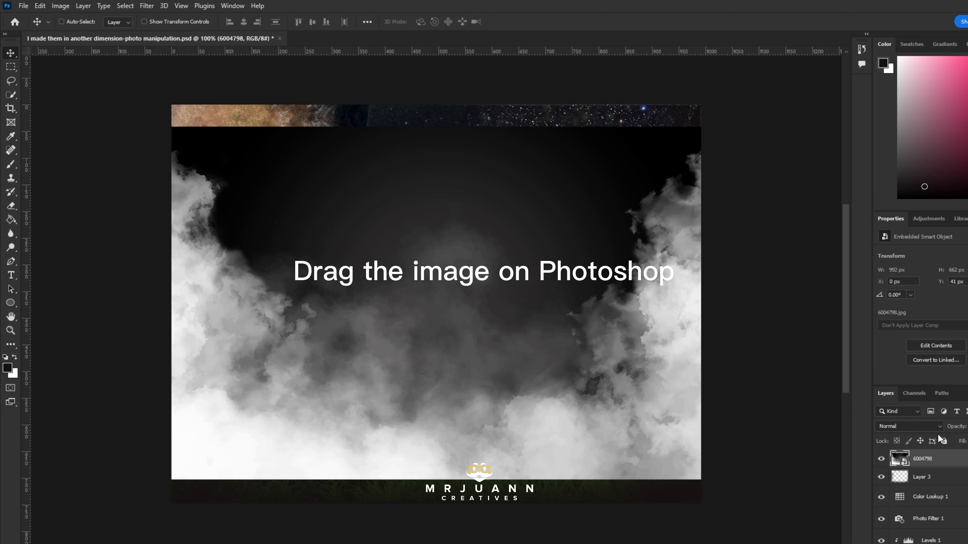
- Blend the fog layer with Soft Light and erase its dark area over the sky and island
{"action": "left_click", "coordinate": [937, 425]}
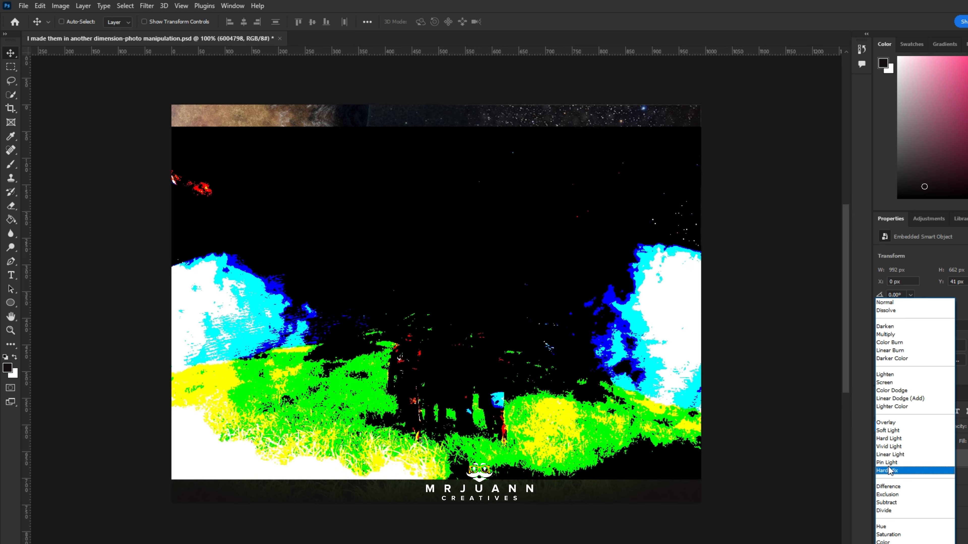
{"action": "left_click", "coordinate": [887, 431]}
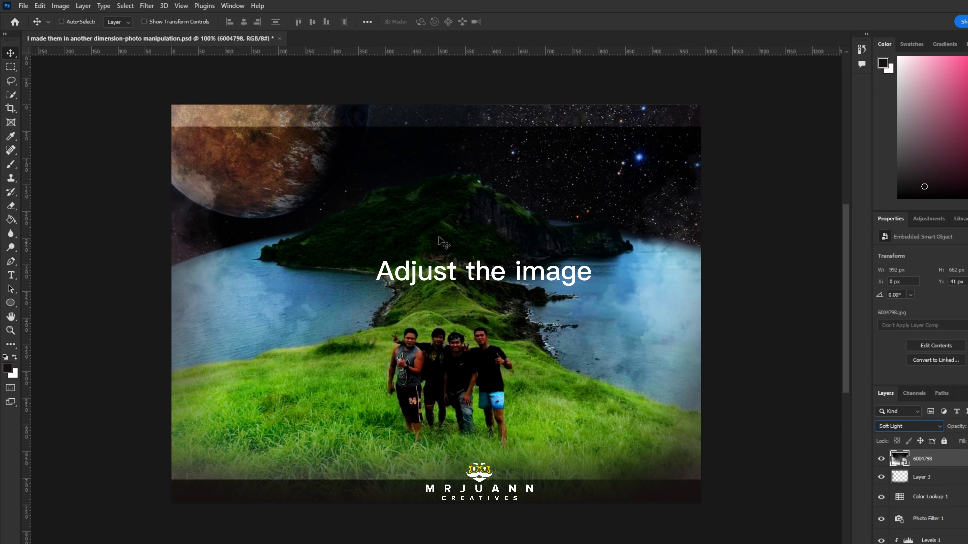
{"action": "key", "text": "e"}
{"action": "left_click", "coordinate": [385, 244]}
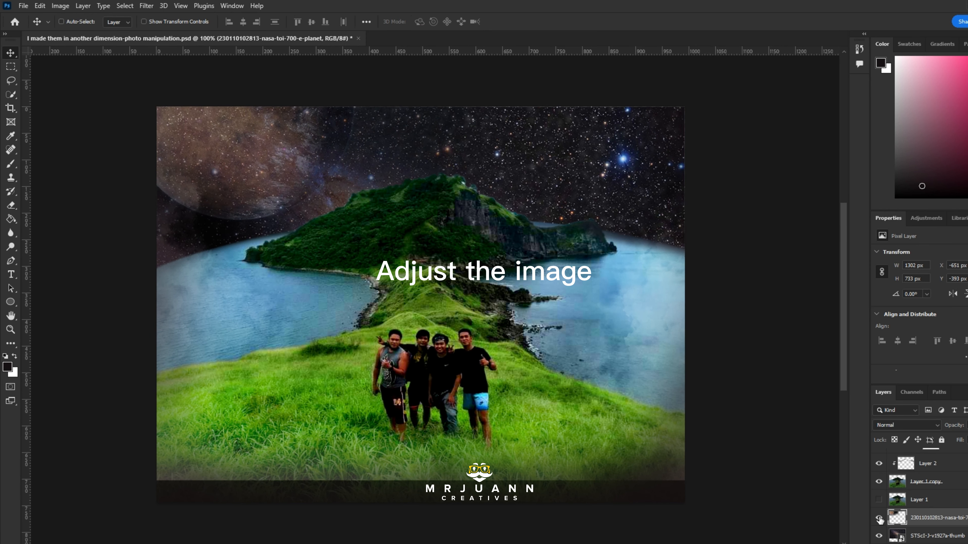
- Check the planet layer by toggling its visibility and crop the dark strip off the image's lower edge
{"action": "left_click", "coordinate": [879, 518]}
{"action": "left_click", "coordinate": [879, 519]}
{"action": "left_click_drag", "start_coordinate": [546, 424], "coordinate": [496, 402]}
{"action": "key", "text": "c"}
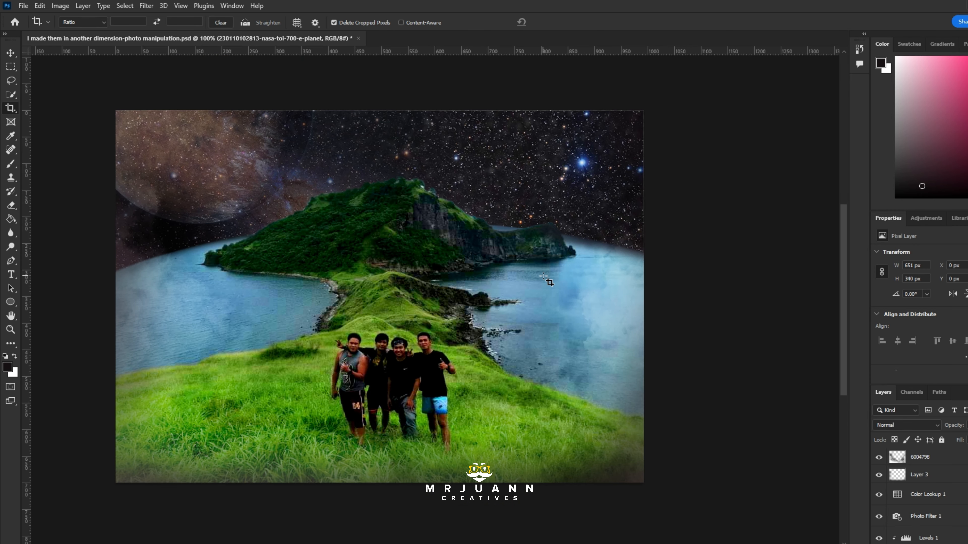
- Switch to the browser and search Google Images for "clound png"
{"action": "key", "text": "alt+Tab"}
{"action": "triple_click", "coordinate": [170, 206]}
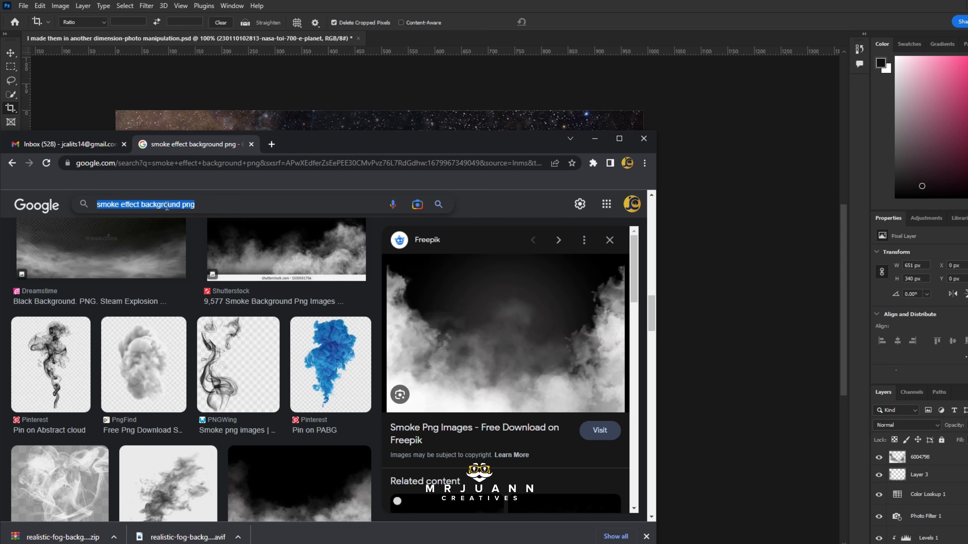
{"action": "type", "text": "clound"}
{"action": "key", "text": "Down"}
{"action": "key", "text": "Return"}
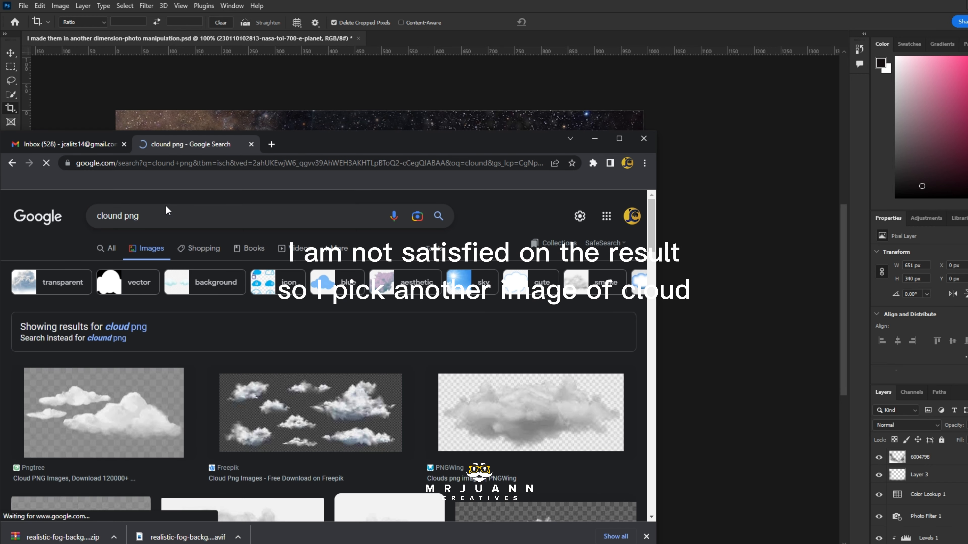
- Browse the cloud results and save the white PNG Mart cloud image to the Desktop as Cloud-PNG
{"action": "scroll", "coordinate": [393, 386], "scroll_direction": "down", "scroll_amount": 5}
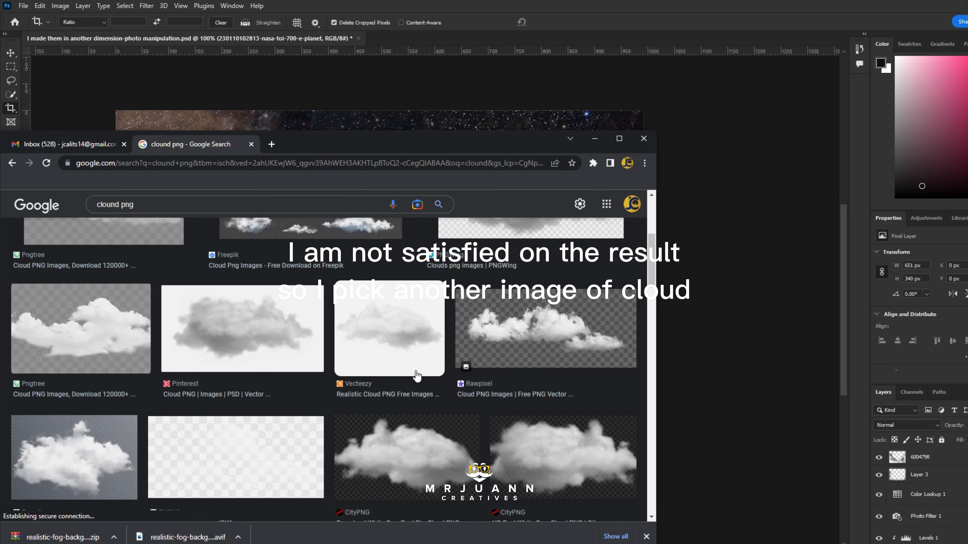
{"action": "scroll", "coordinate": [394, 386], "scroll_direction": "down", "scroll_amount": 5}
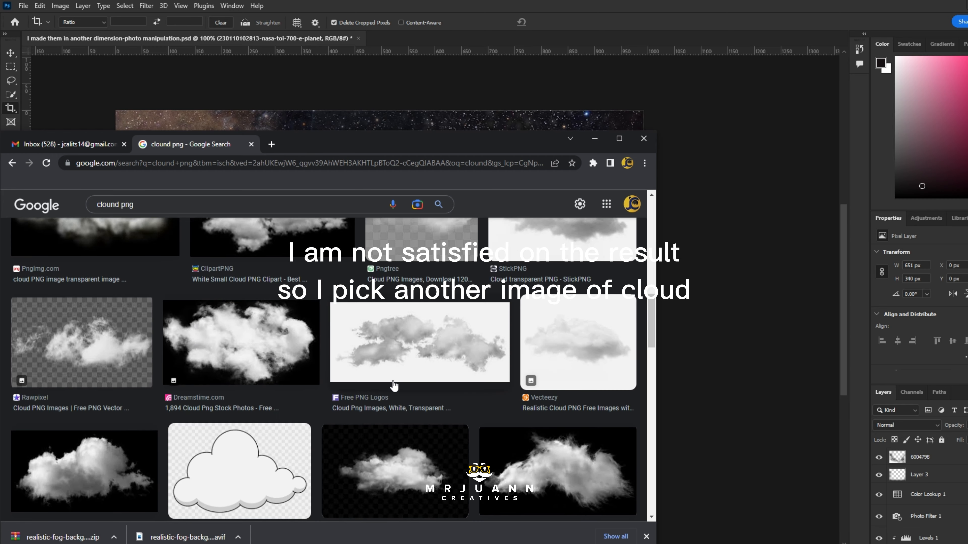
{"action": "scroll", "coordinate": [394, 386], "scroll_direction": "up", "scroll_amount": 2}
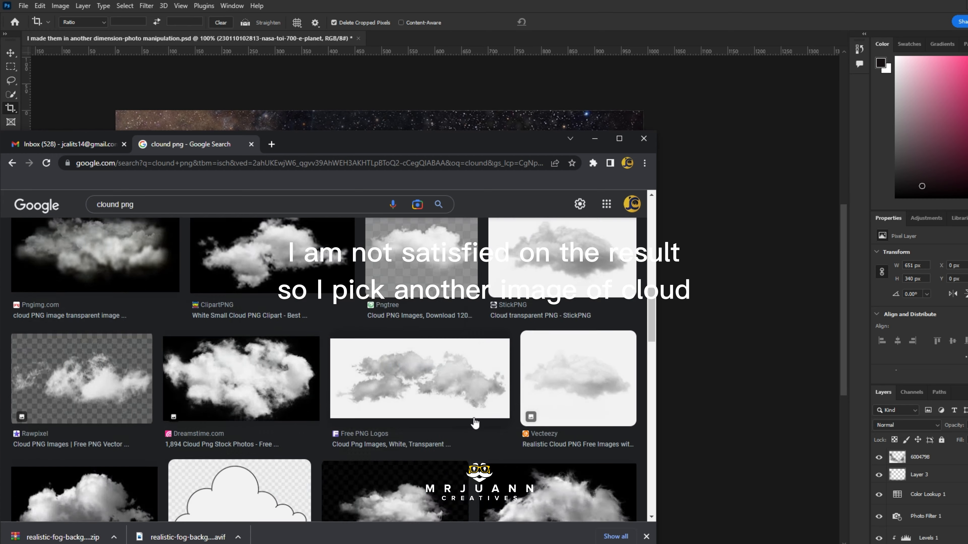
{"action": "scroll", "coordinate": [475, 422], "scroll_direction": "down", "scroll_amount": 10}
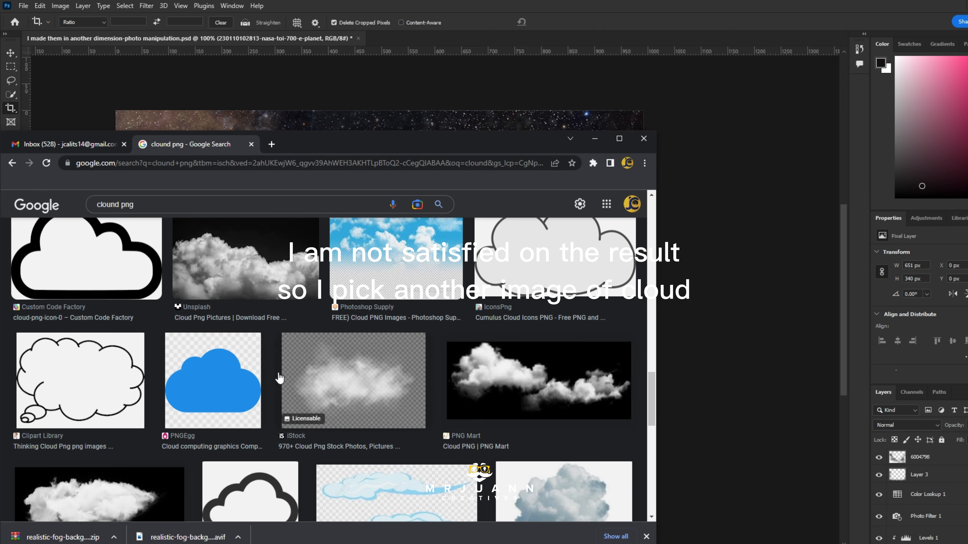
{"action": "scroll", "coordinate": [280, 378], "scroll_direction": "down", "scroll_amount": 1}
{"action": "left_click", "coordinate": [545, 345]}
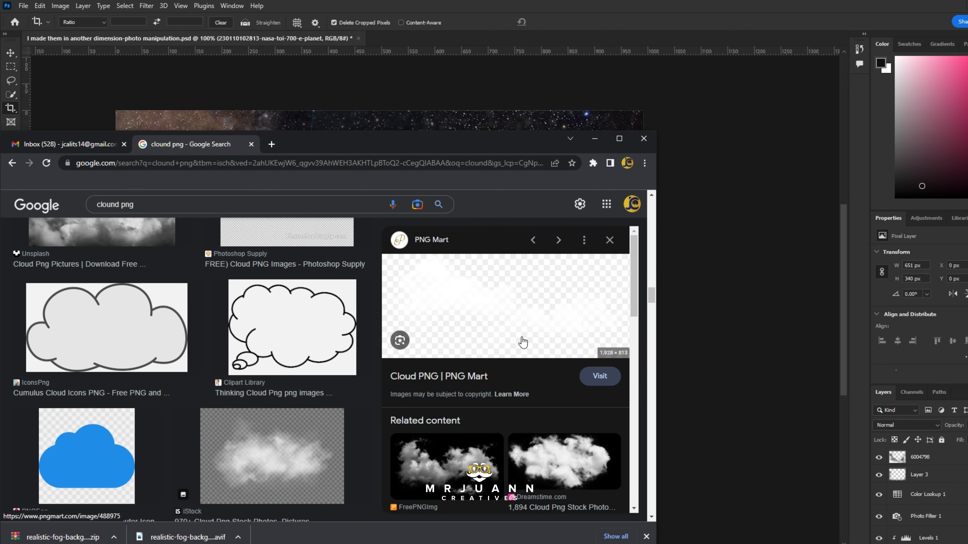
{"action": "right_click", "coordinate": [497, 302]}
{"action": "left_click", "coordinate": [529, 425]}
{"action": "left_click", "coordinate": [438, 481]}
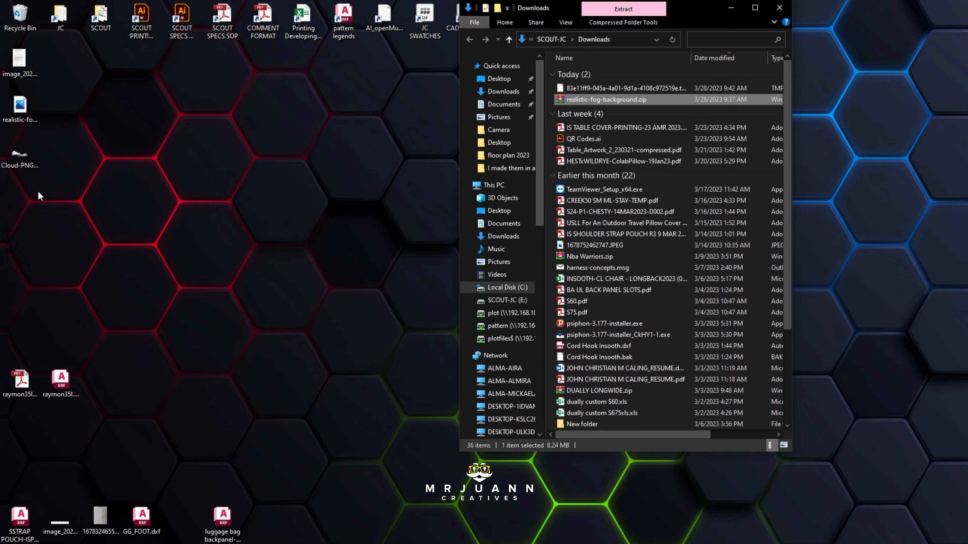
- Place Cloud-PNG from the Desktop in the Photoshop document and move its layer to the top of the layer stack
{"action": "left_click_drag", "start_coordinate": [20, 159], "coordinate": [156, 503]}
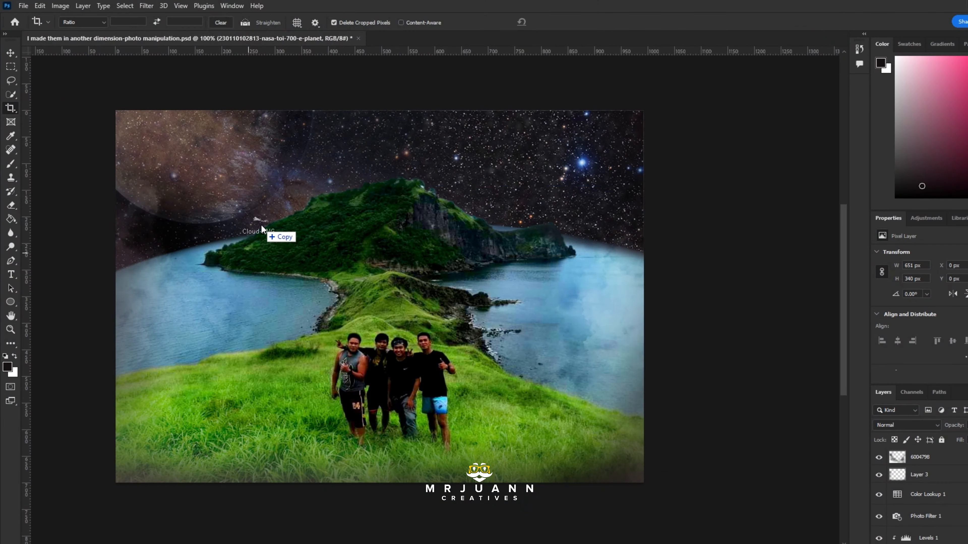
{"action": "left_click_drag", "start_coordinate": [259, 229], "coordinate": [377, 298]}
{"action": "key", "text": "Return"}
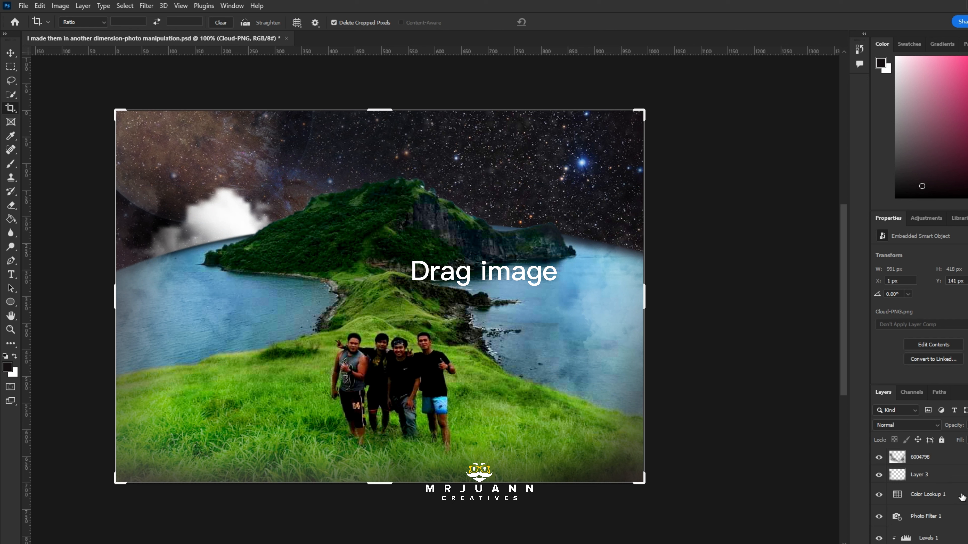
{"action": "scroll", "coordinate": [960, 498], "scroll_direction": "down", "scroll_amount": 5}
{"action": "scroll", "coordinate": [945, 507], "scroll_direction": "up", "scroll_amount": 5}
{"action": "scroll", "coordinate": [918, 495], "scroll_direction": "down", "scroll_amount": 3}
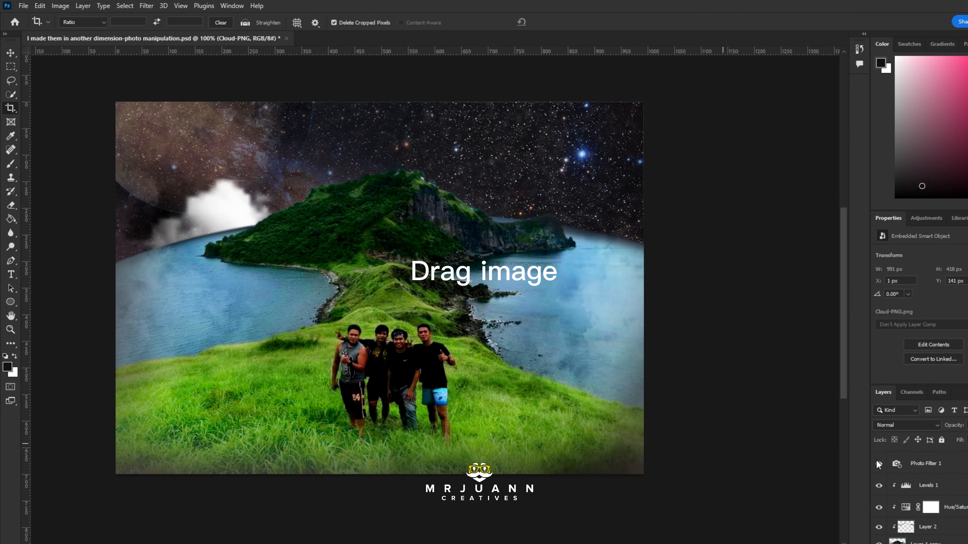
{"action": "left_click_drag", "start_coordinate": [922, 493], "coordinate": [937, 469]}
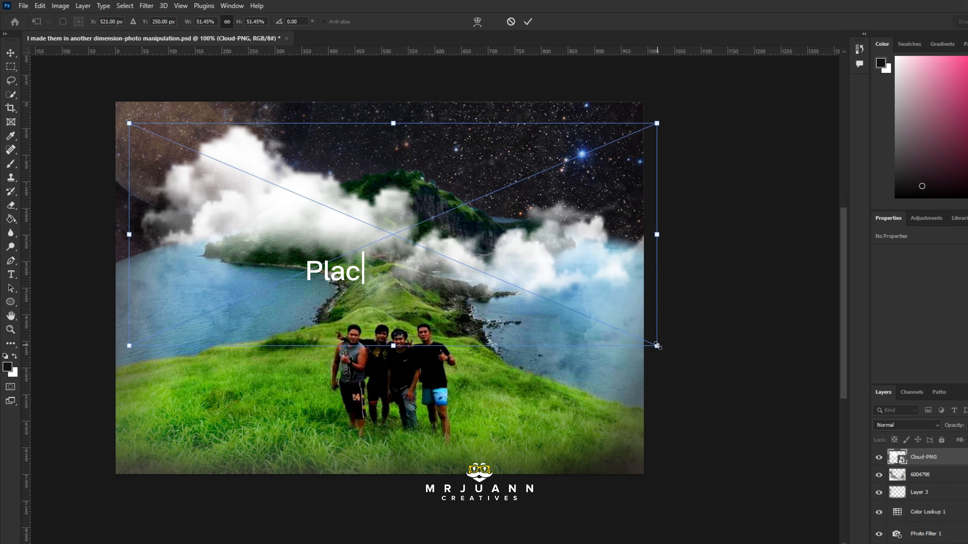
- Scale down the cloud, rotate it 13.30° and position it in the starry sky to the right of the island's peak
{"action": "left_click_drag", "start_coordinate": [656, 346], "coordinate": [534, 294]}
{"action": "left_click_drag", "start_coordinate": [345, 221], "coordinate": [455, 171]}
{"action": "left_click_drag", "start_coordinate": [645, 163], "coordinate": [480, 153]}
{"action": "left_click_drag", "start_coordinate": [343, 174], "coordinate": [540, 185]}
{"action": "left_click_drag", "start_coordinate": [688, 233], "coordinate": [669, 261]}
{"action": "left_click_drag", "start_coordinate": [586, 190], "coordinate": [598, 206]}
{"action": "left_click_drag", "start_coordinate": [696, 165], "coordinate": [832, 118]}
- Duplicate the cloud and place the copy low over the water to the left of the island
{"action": "left_click_drag", "start_coordinate": [553, 154], "coordinate": [317, 248]}
{"action": "key", "text": "Return"}
{"action": "key", "text": "ctrl+j"}
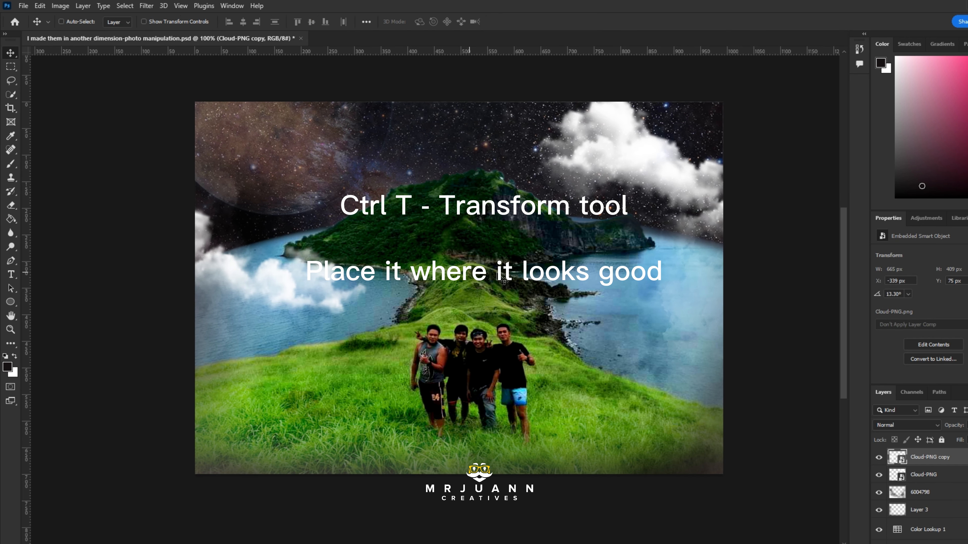
{"action": "left_click_drag", "start_coordinate": [418, 259], "coordinate": [389, 310]}
{"action": "left_click_drag", "start_coordinate": [442, 281], "coordinate": [370, 292]}
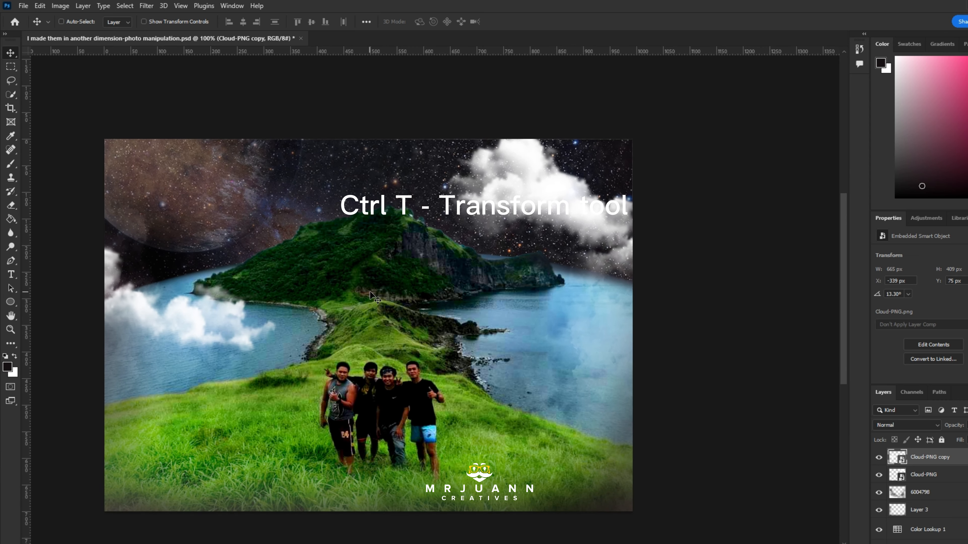
- Add another cloud copy over the planet, enlarged to about 749 × 445 px and rotated to -168.17°, and save the document
{"action": "left_click_drag", "start_coordinate": [204, 337], "coordinate": [291, 202]}
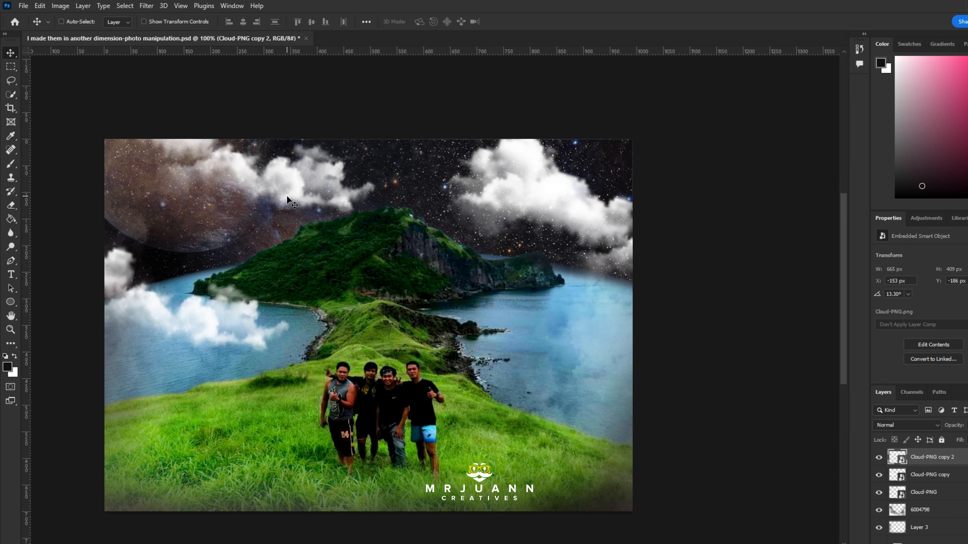
{"action": "key", "text": "ctrl+t"}
{"action": "left_click_drag", "start_coordinate": [393, 108], "coordinate": [387, 109]}
{"action": "left_click_drag", "start_coordinate": [400, 107], "coordinate": [48, 164]}
{"action": "left_click_drag", "start_coordinate": [335, 175], "coordinate": [389, 205]}
{"action": "left_click_drag", "start_coordinate": [299, 213], "coordinate": [260, 181]}
{"action": "key", "text": "Return"}
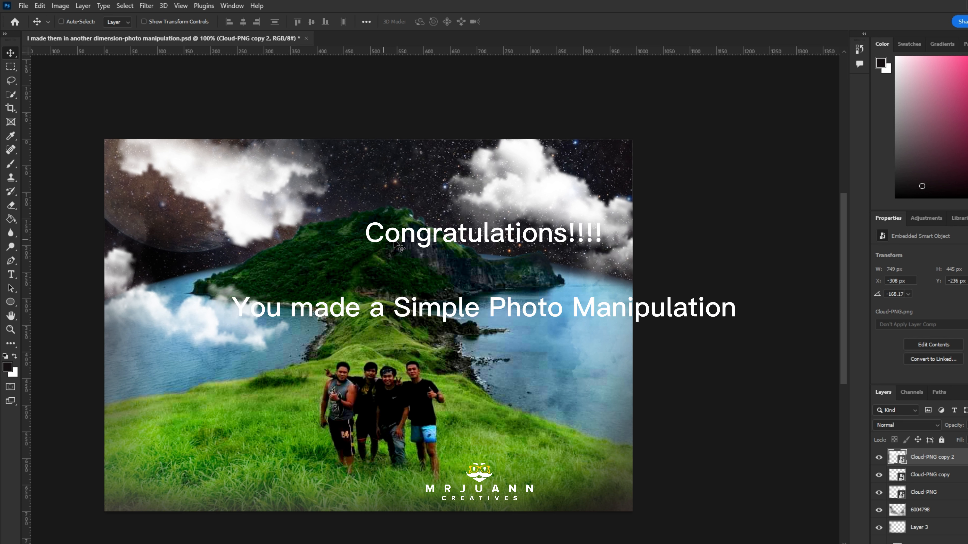
{"action": "key", "text": "ctrl+s"}
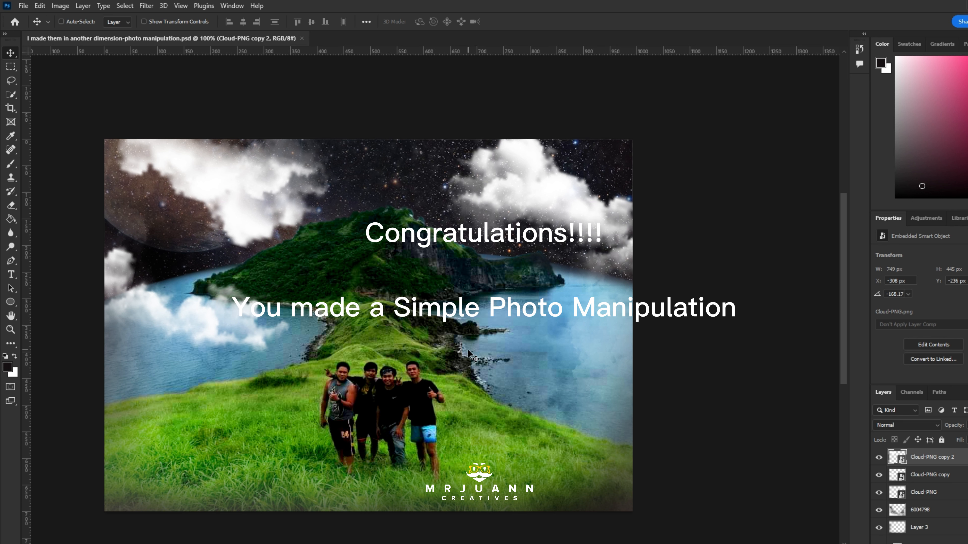